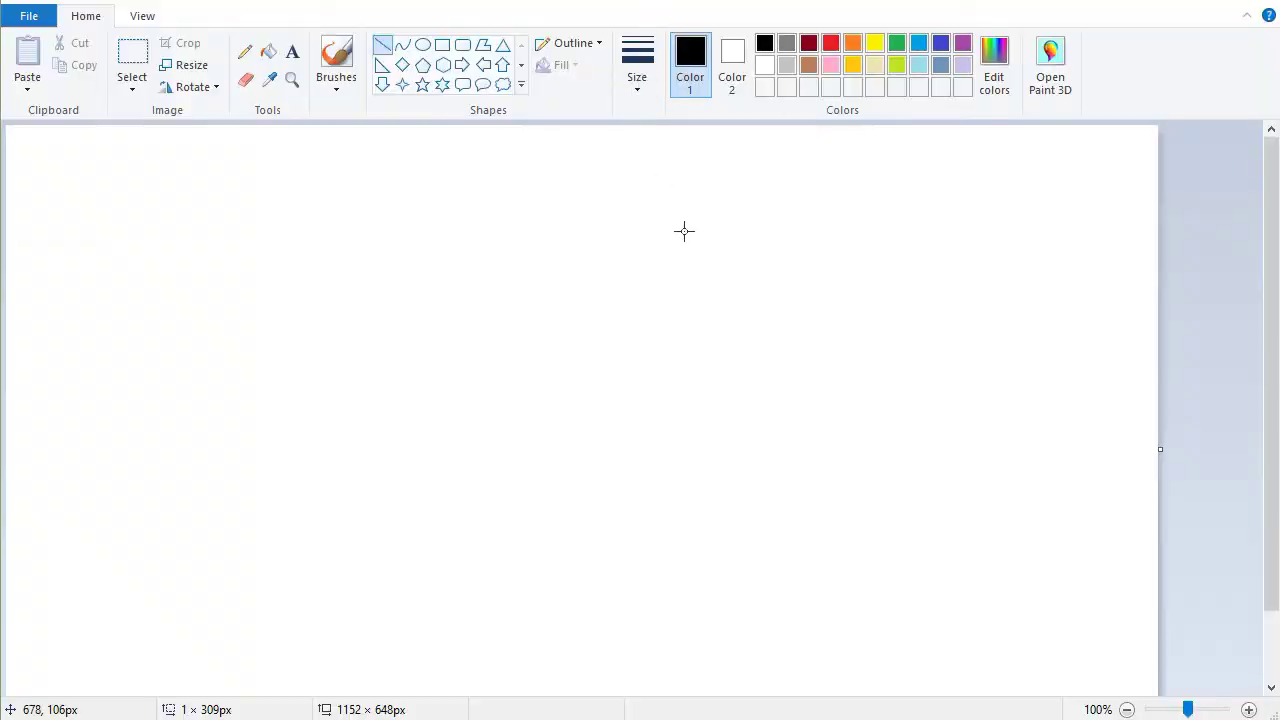
Zoom out so the whole blank 1152 × 648 canvas is visible in Paint
{"action": "left_click", "coordinate": [1127, 709]}
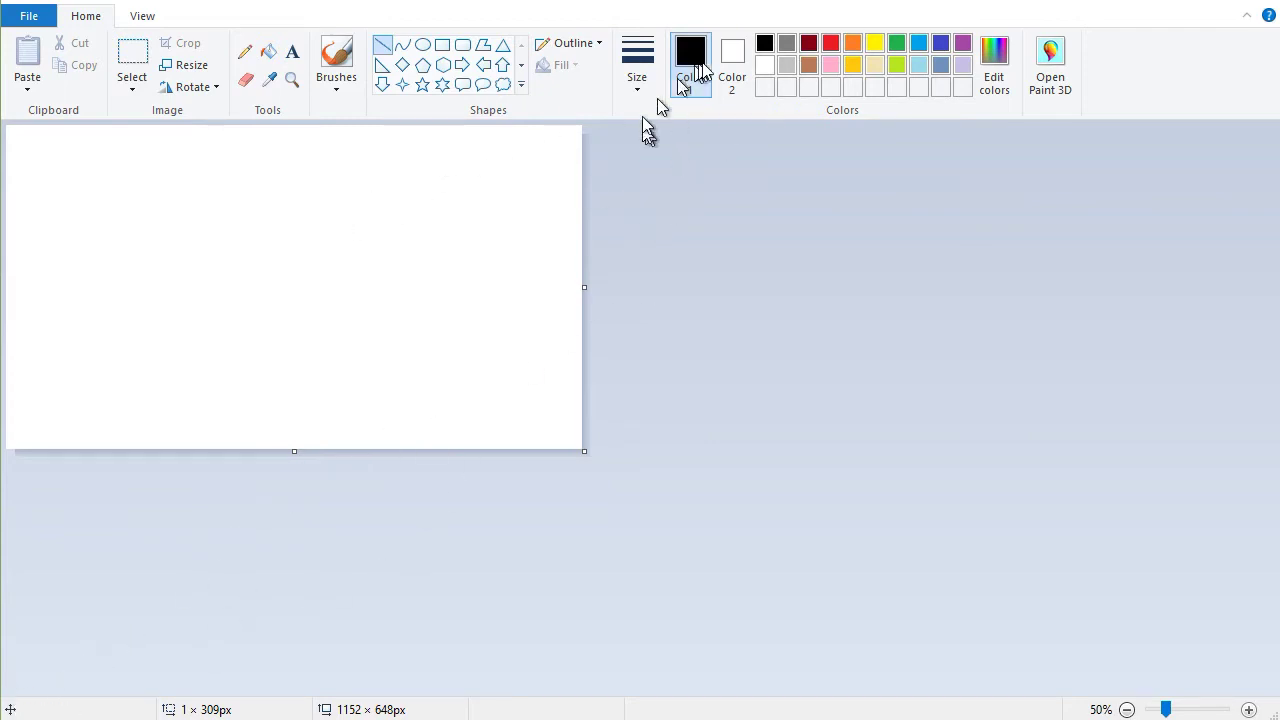
Set Color 2 to black and flood-fill the entire canvas with it
{"action": "left_click", "coordinate": [736, 62]}
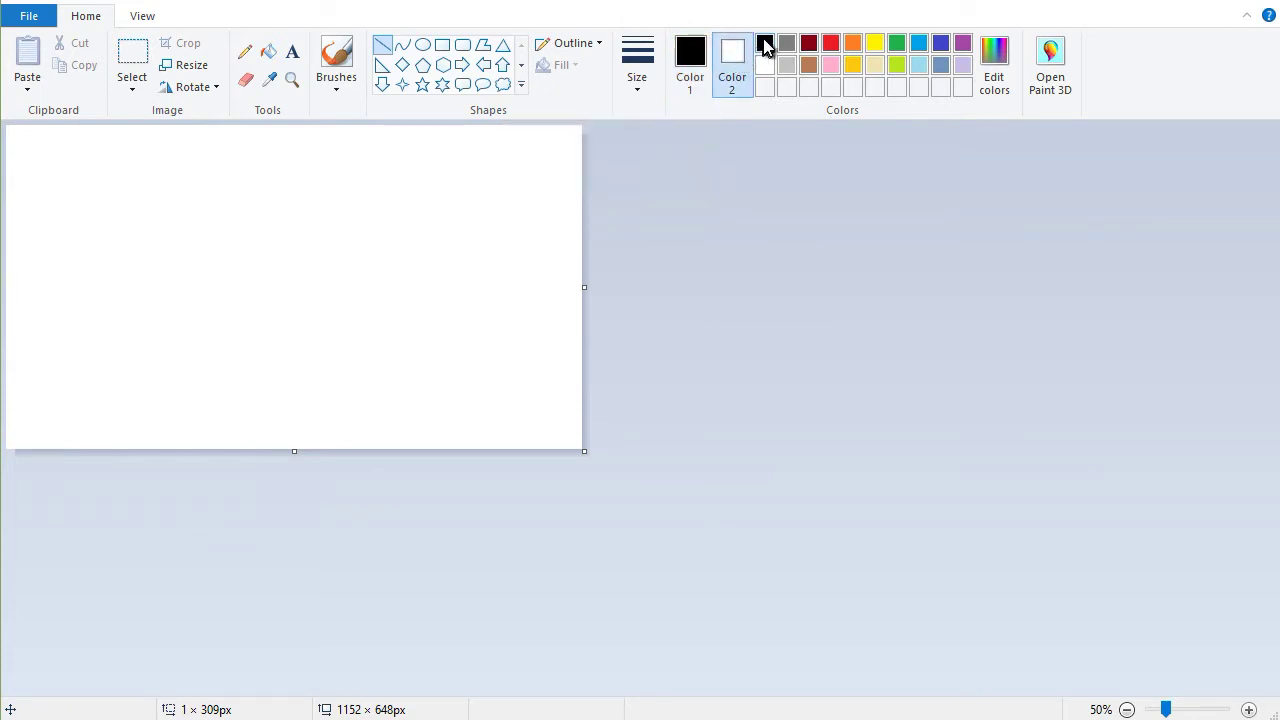
{"action": "left_click", "coordinate": [764, 44]}
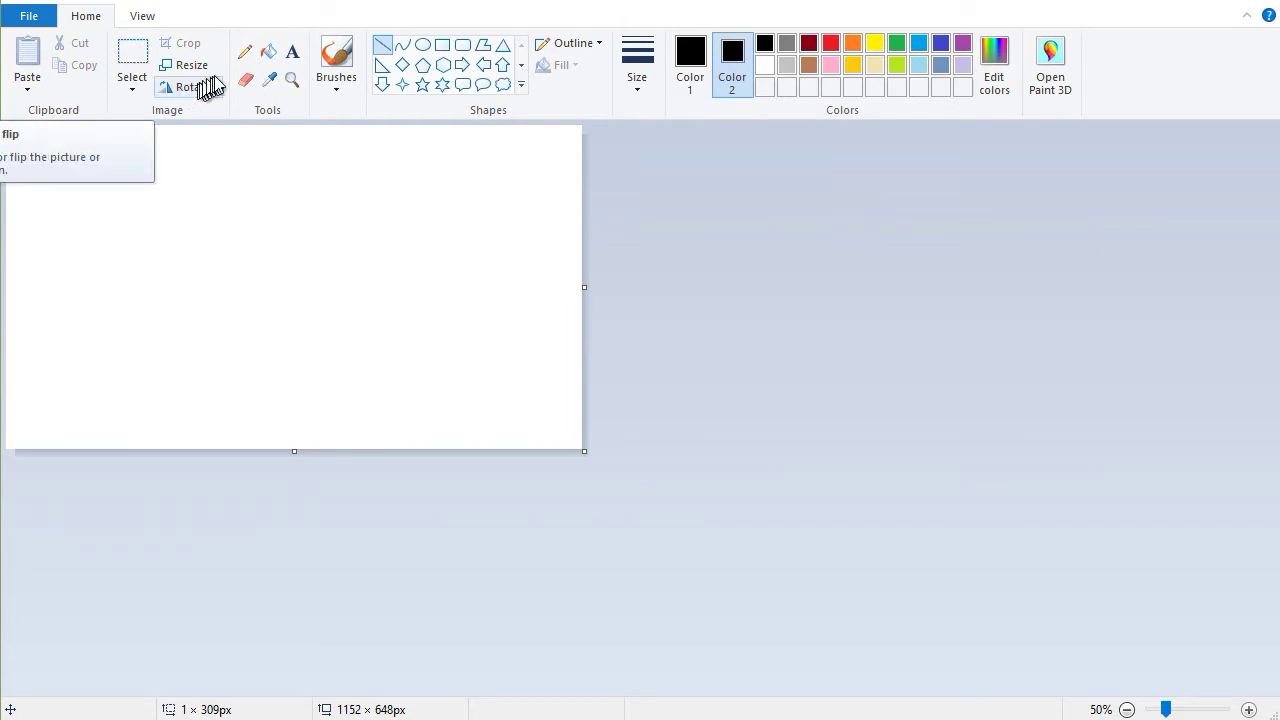
{"action": "left_click", "coordinate": [268, 51]}
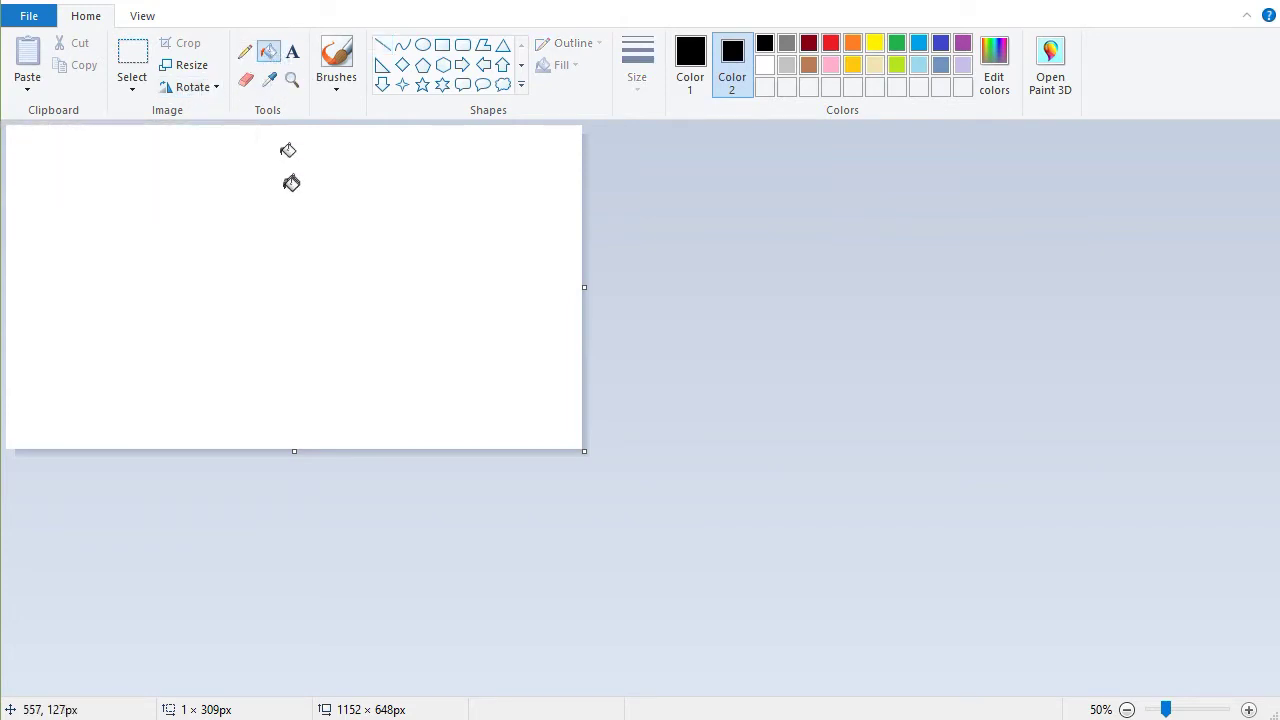
{"action": "left_click", "coordinate": [286, 186]}
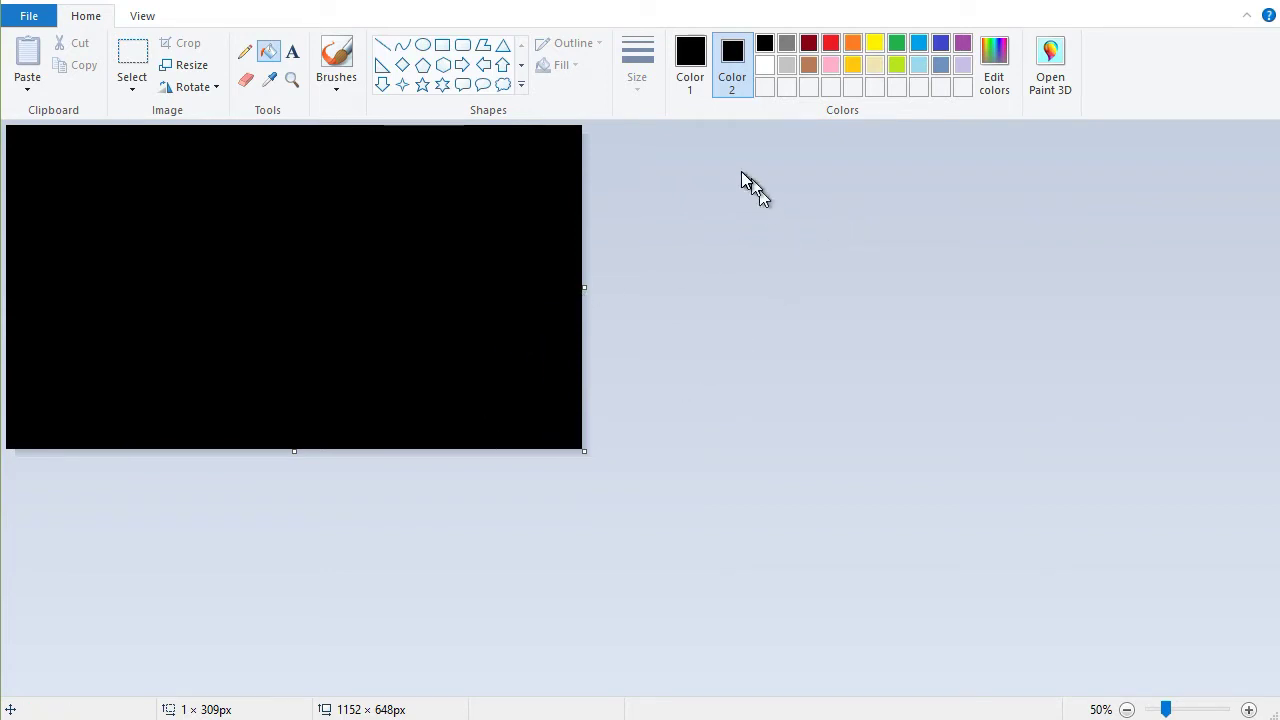
{"action": "left_click", "coordinate": [691, 56]}
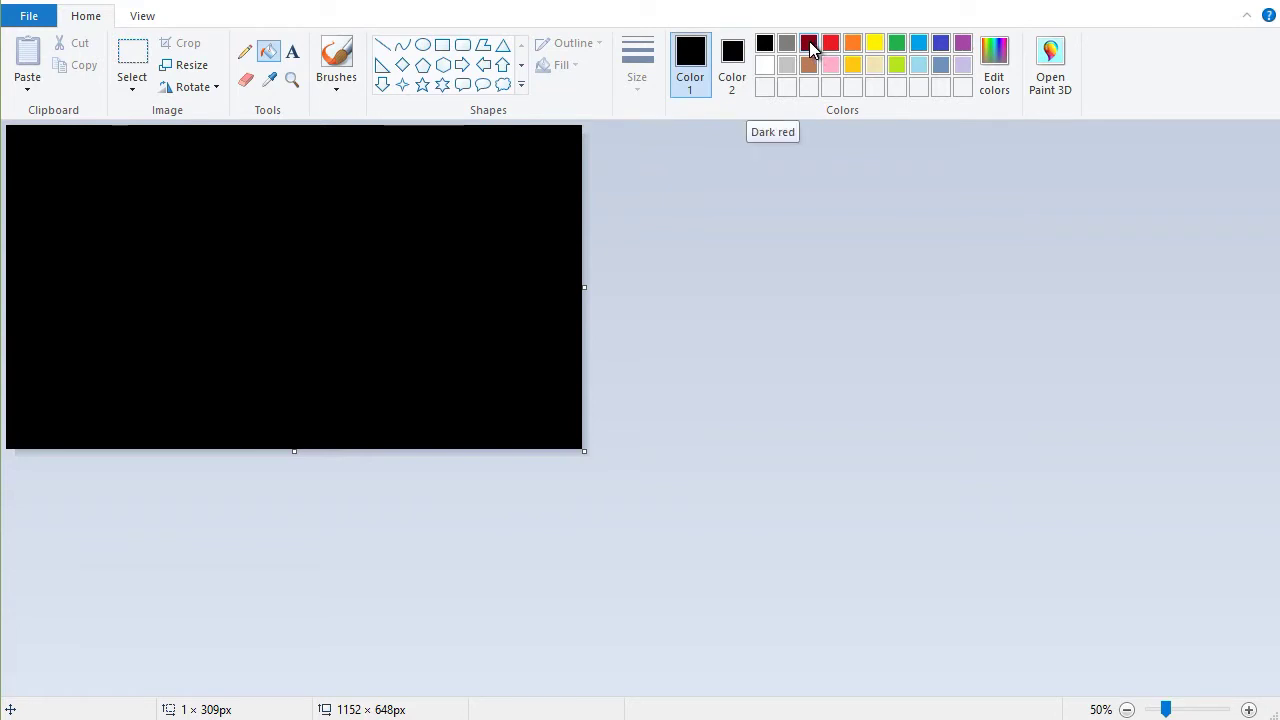
Draw an 8px dark-red horizontal line across the full width of the canvas
{"action": "left_click", "coordinate": [809, 46]}
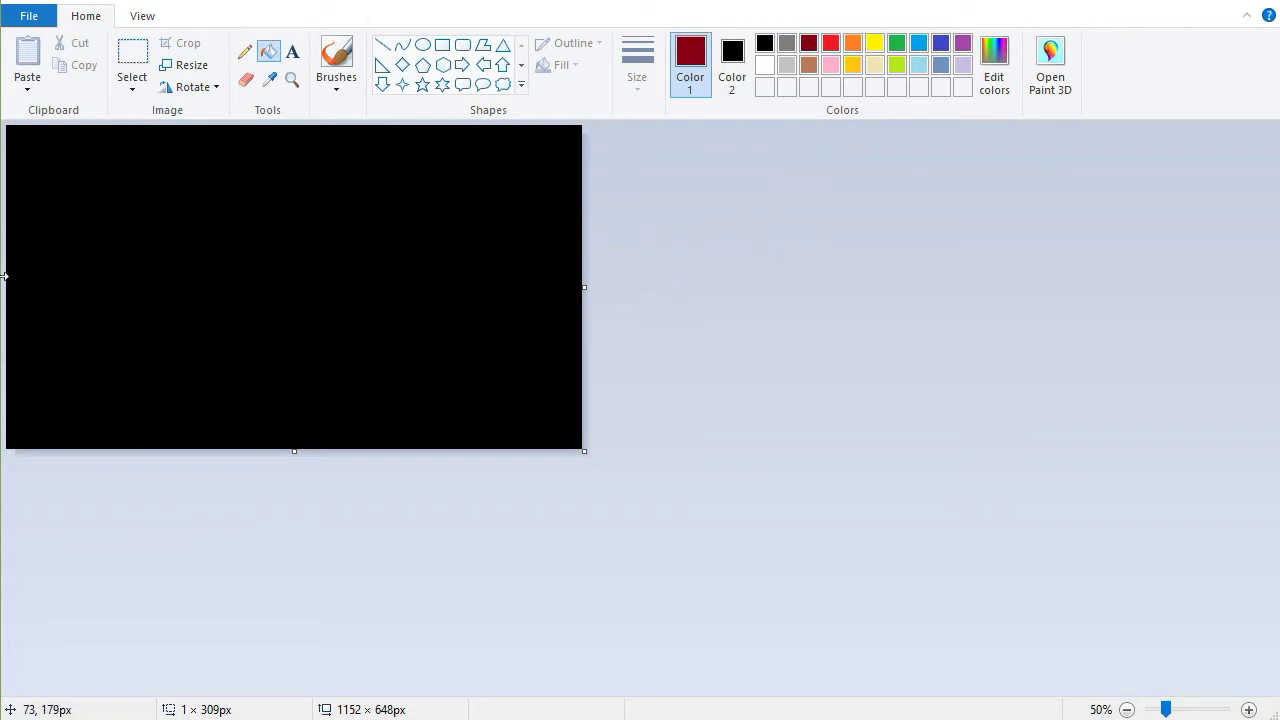
{"action": "left_click", "coordinate": [386, 55]}
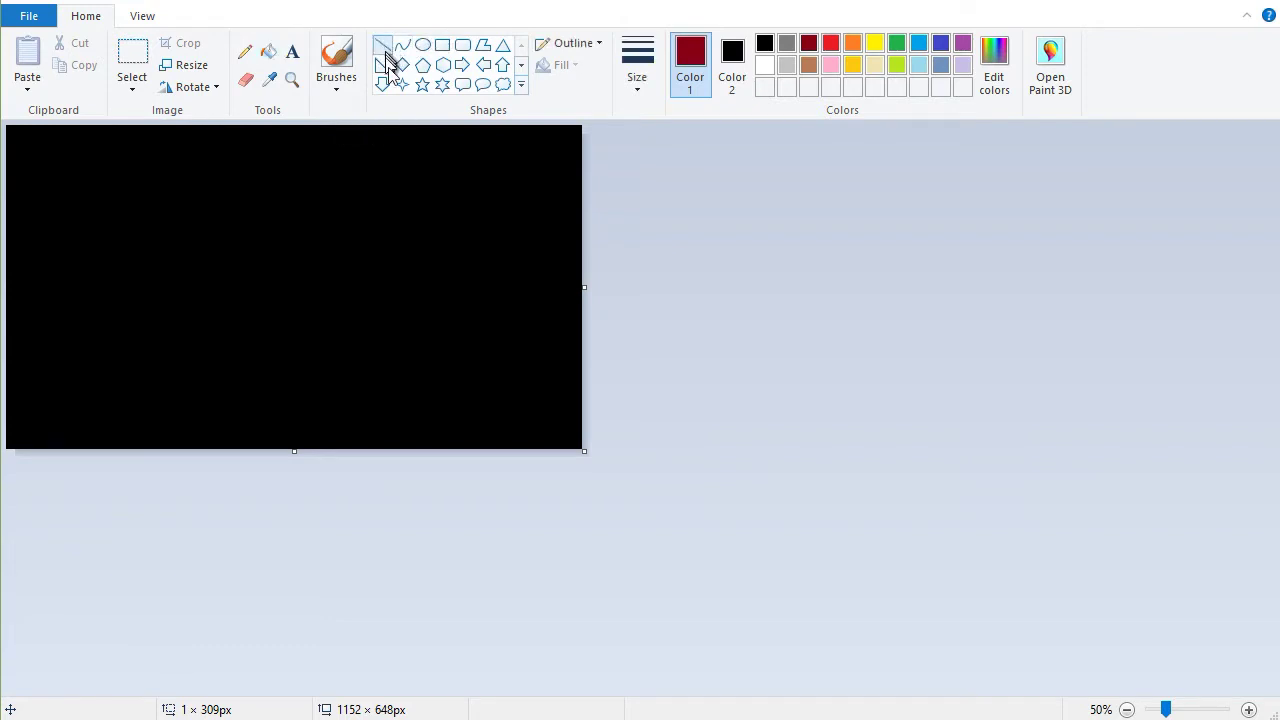
{"action": "left_click", "coordinate": [645, 94]}
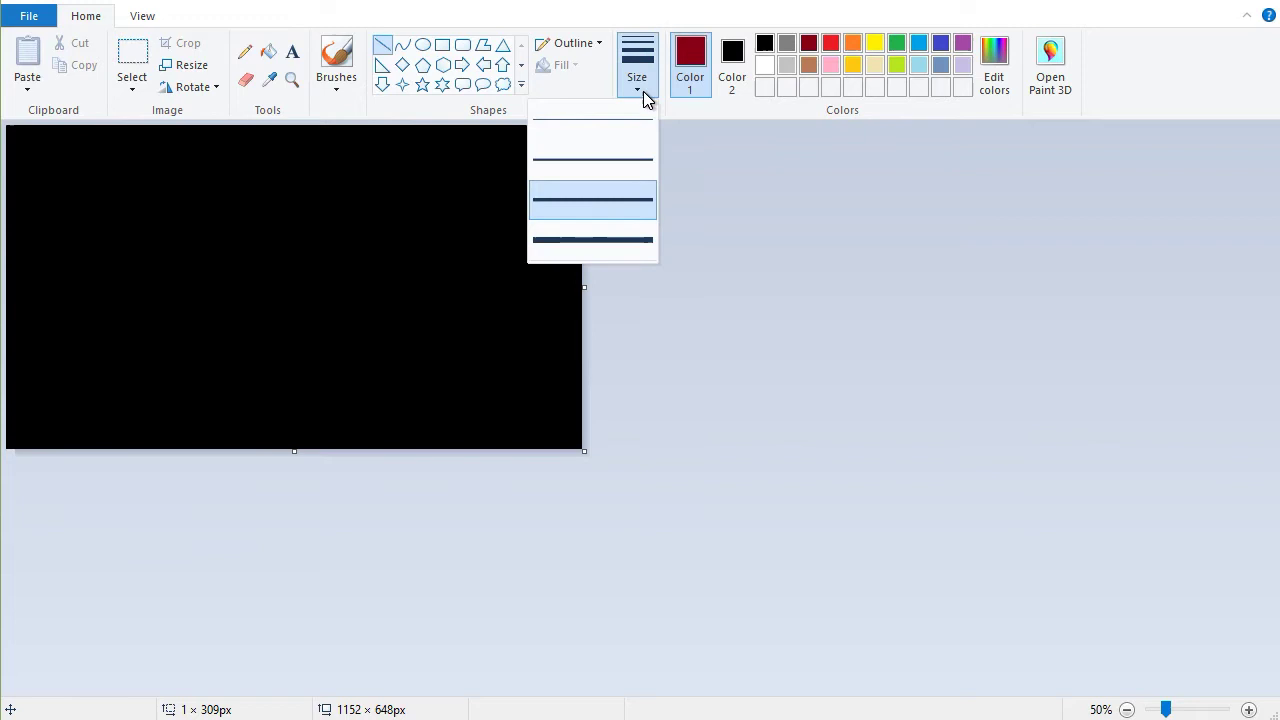
{"action": "left_click", "coordinate": [621, 245]}
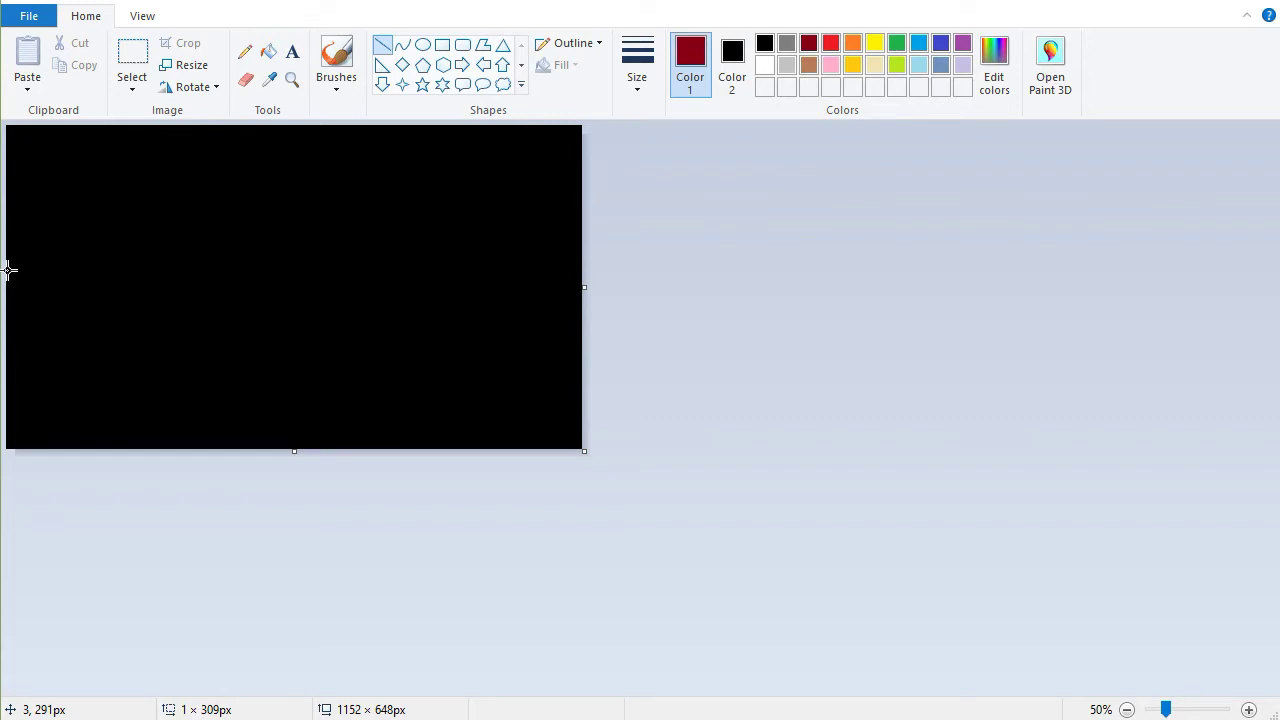
{"action": "mouse_move", "coordinate": [8, 270]}
{"action": "left_mouse_down"}
{"action": "mouse_move", "coordinate": [371, 266]}
{"action": "mouse_move", "coordinate": [783, 289]}
{"action": "left_mouse_up"}
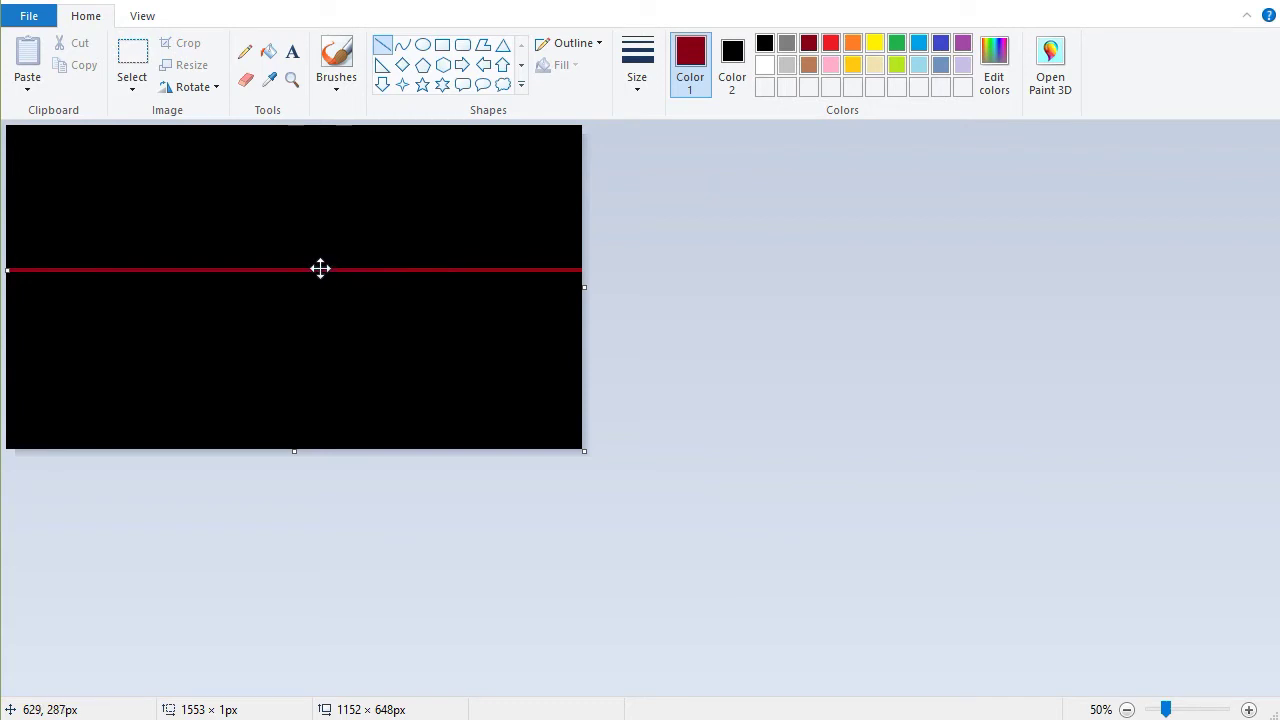
Level the horizontal line near the middle, then add vertical dividers in the lower and upper halves
{"action": "left_click_drag", "start_coordinate": [320, 268], "coordinate": [318, 285]}
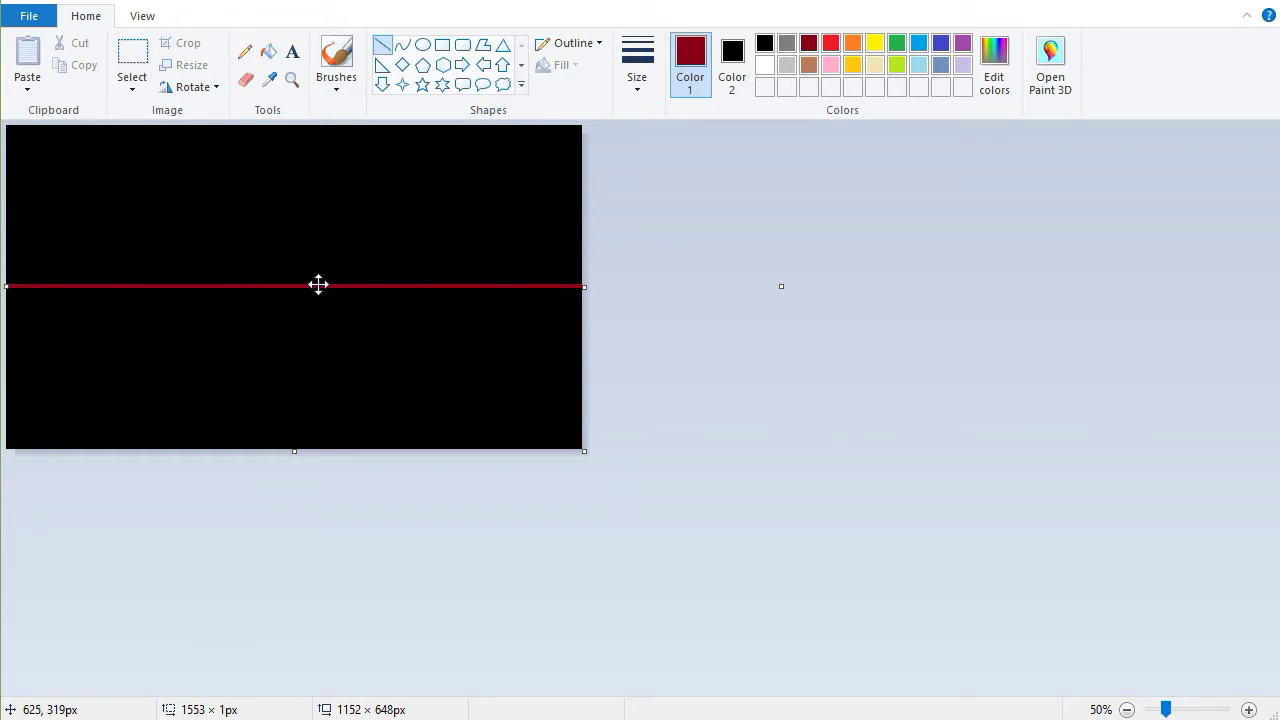
{"action": "left_click_drag", "start_coordinate": [318, 285], "coordinate": [323, 283]}
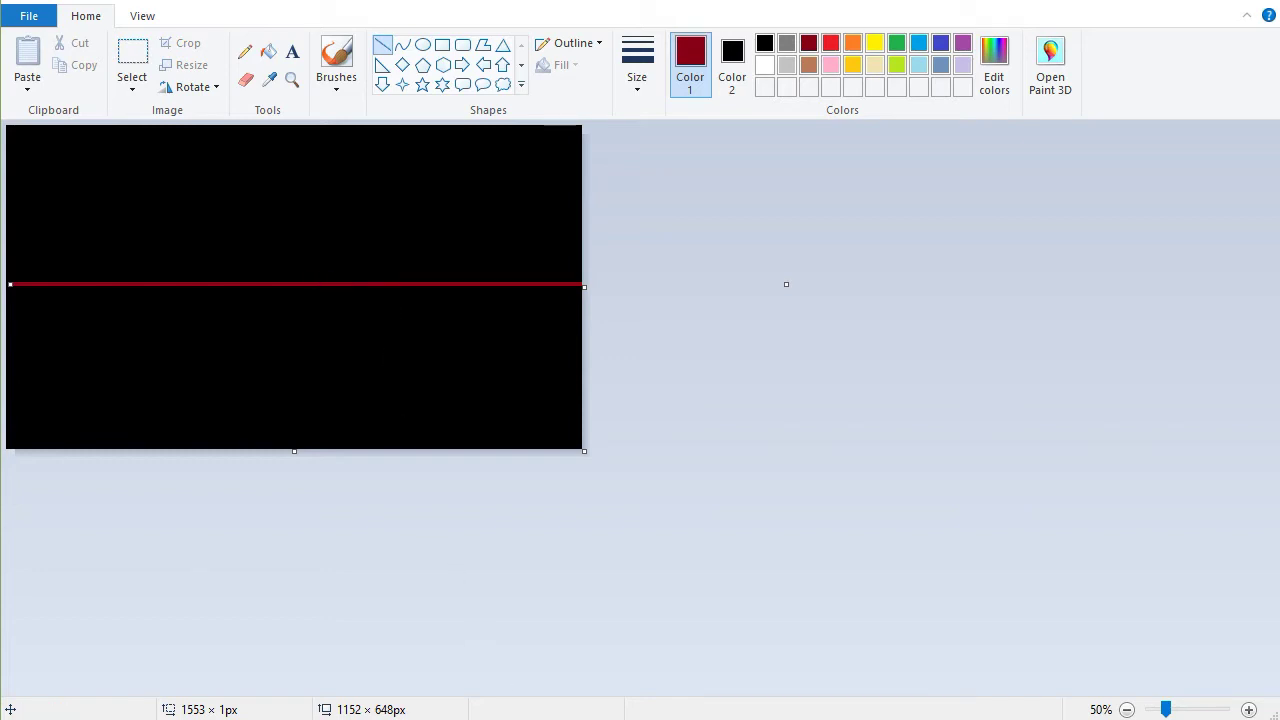
{"action": "left_click_drag", "start_coordinate": [786, 284], "coordinate": [775, 289]}
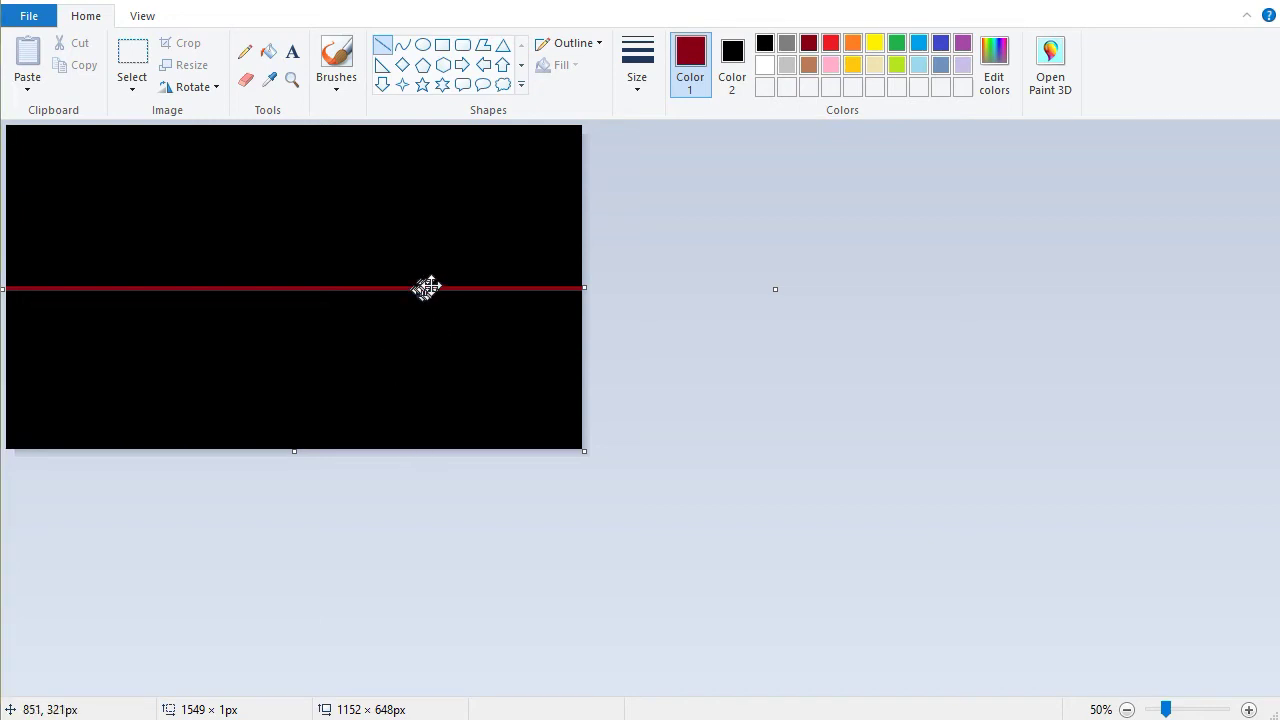
{"action": "mouse_move", "coordinate": [398, 371]}
{"action": "left_mouse_down"}
{"action": "mouse_move", "coordinate": [371, 445]}
{"action": "mouse_move", "coordinate": [370, 291]}
{"action": "left_mouse_up"}
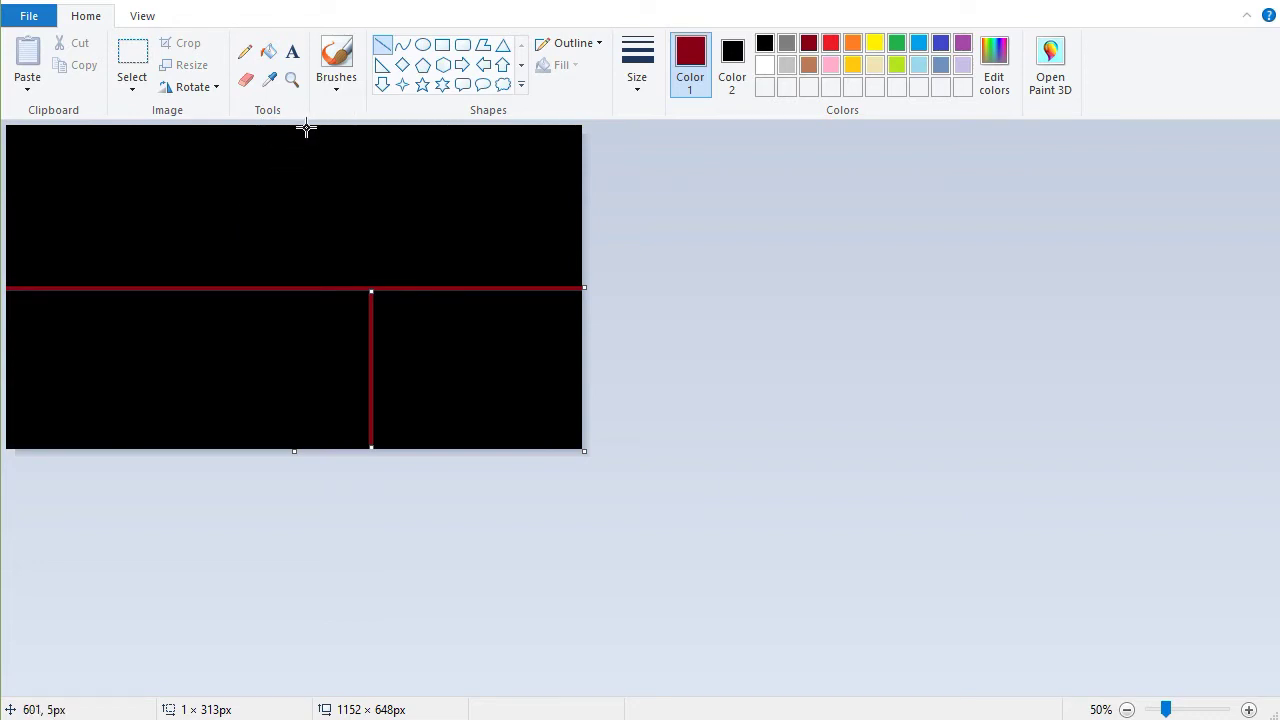
{"action": "mouse_move", "coordinate": [306, 127]}
{"action": "left_mouse_down"}
{"action": "mouse_move", "coordinate": [270, 243]}
{"action": "mouse_move", "coordinate": [270, 276]}
{"action": "mouse_move", "coordinate": [306, 288]}
{"action": "left_mouse_up"}
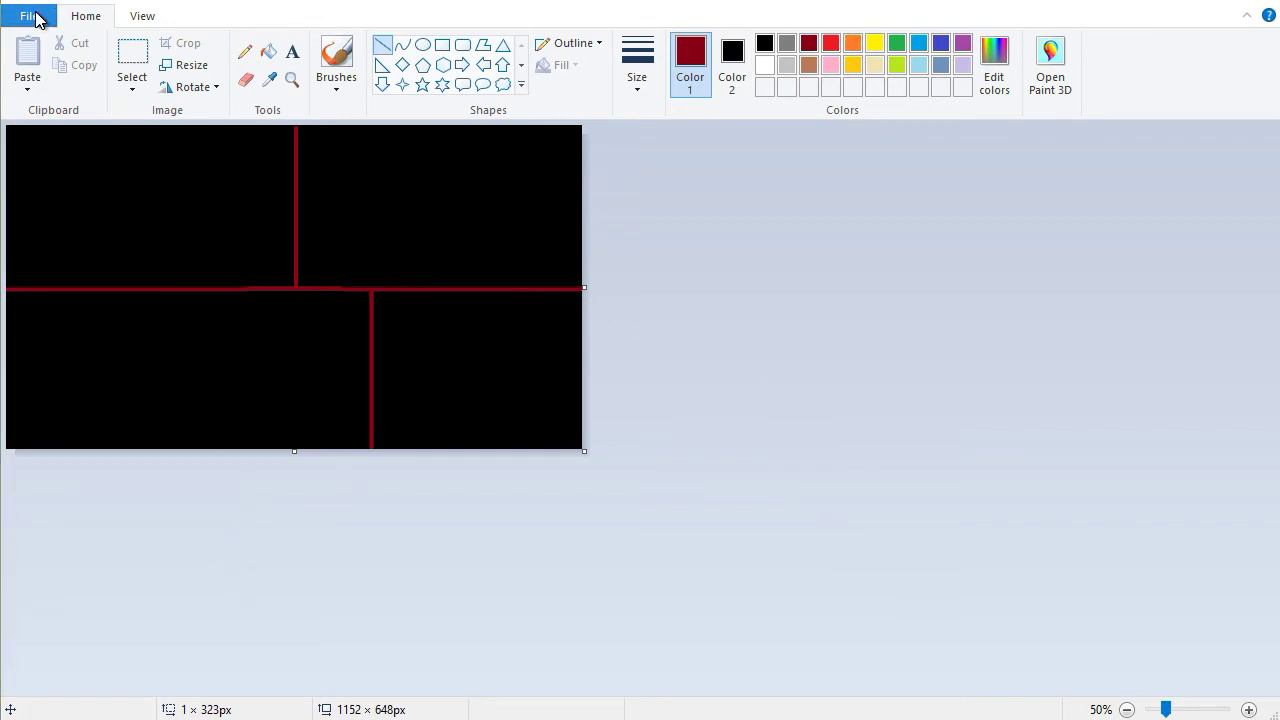
Save the picture as a PNG named grid on the Desktop
{"action": "left_click", "coordinate": [35, 20]}
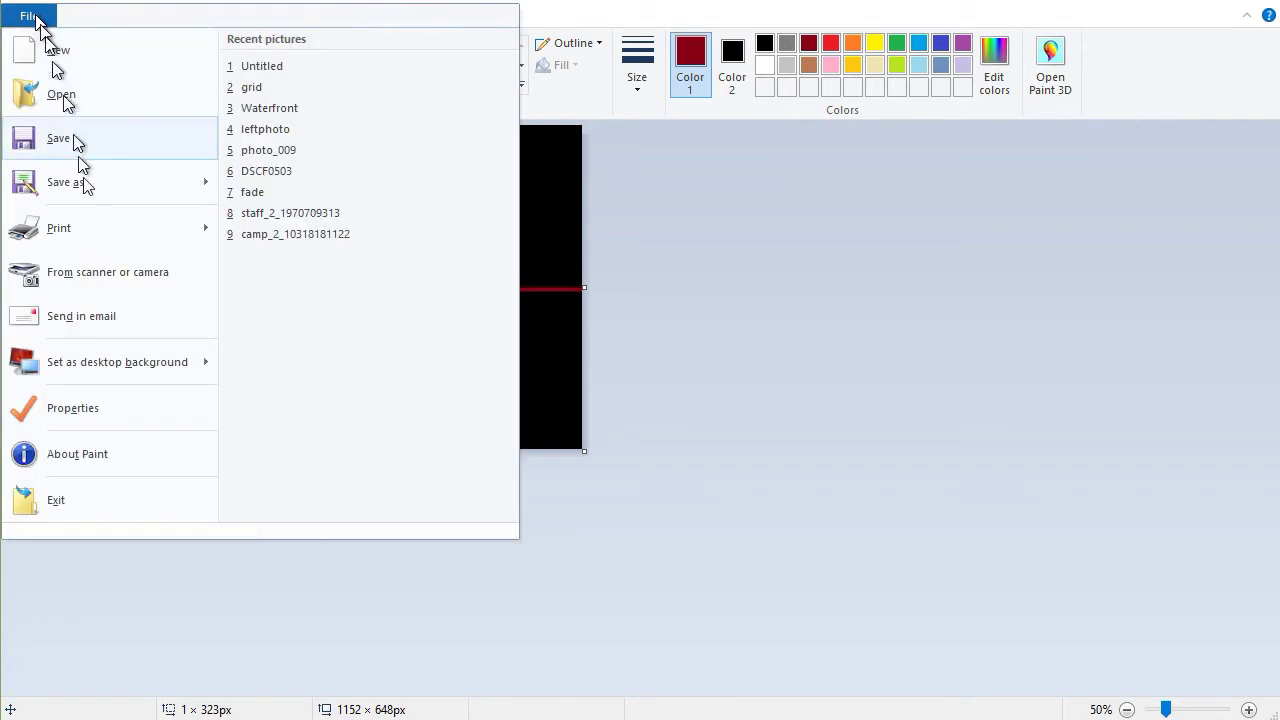
{"action": "mouse_move", "coordinate": [105, 190]}
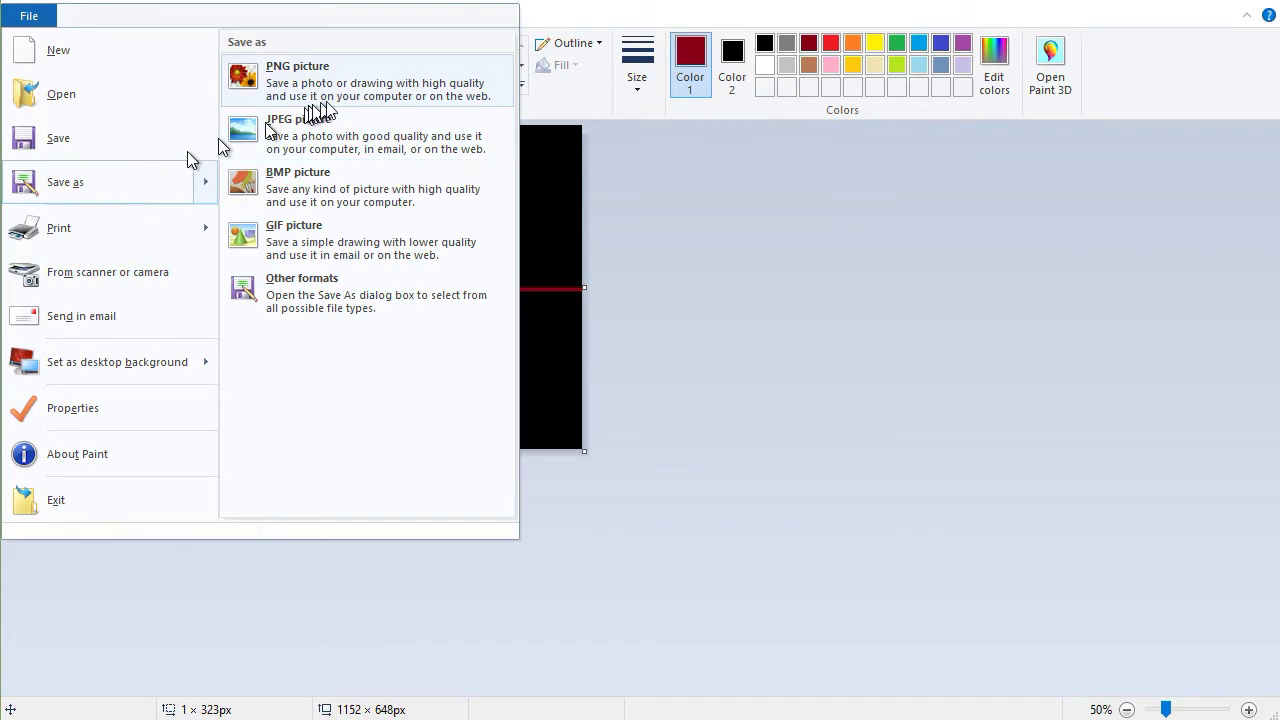
{"action": "left_click", "coordinate": [362, 86]}
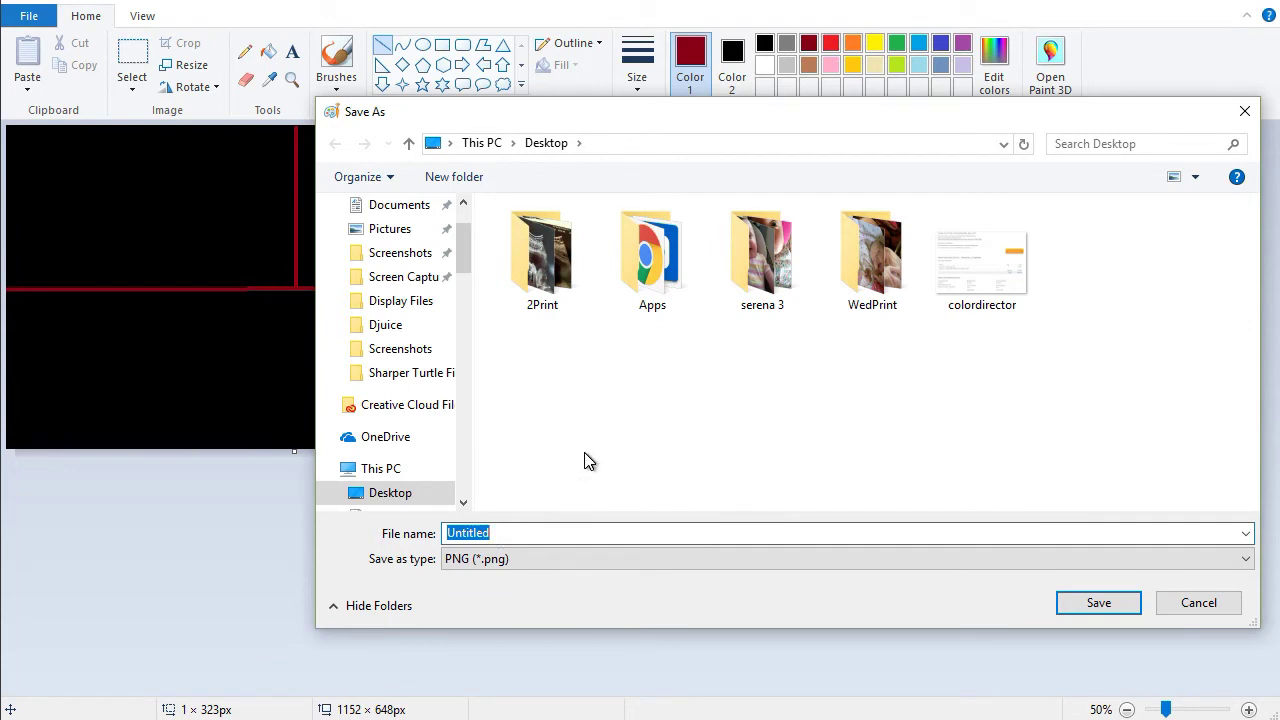
{"action": "type", "text": "grid"}
{"action": "left_click", "coordinate": [1099, 604]}
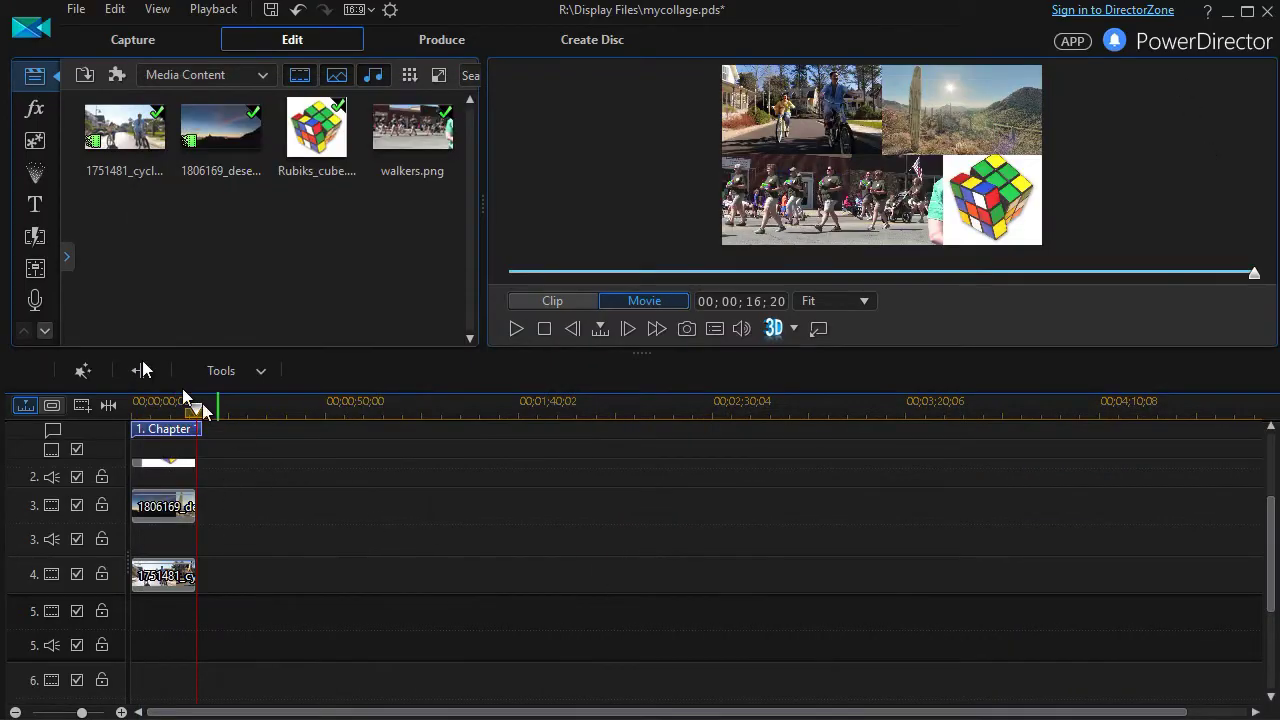
Import grid.png from the Desktop into the media library
{"action": "right_click", "coordinate": [265, 270]}
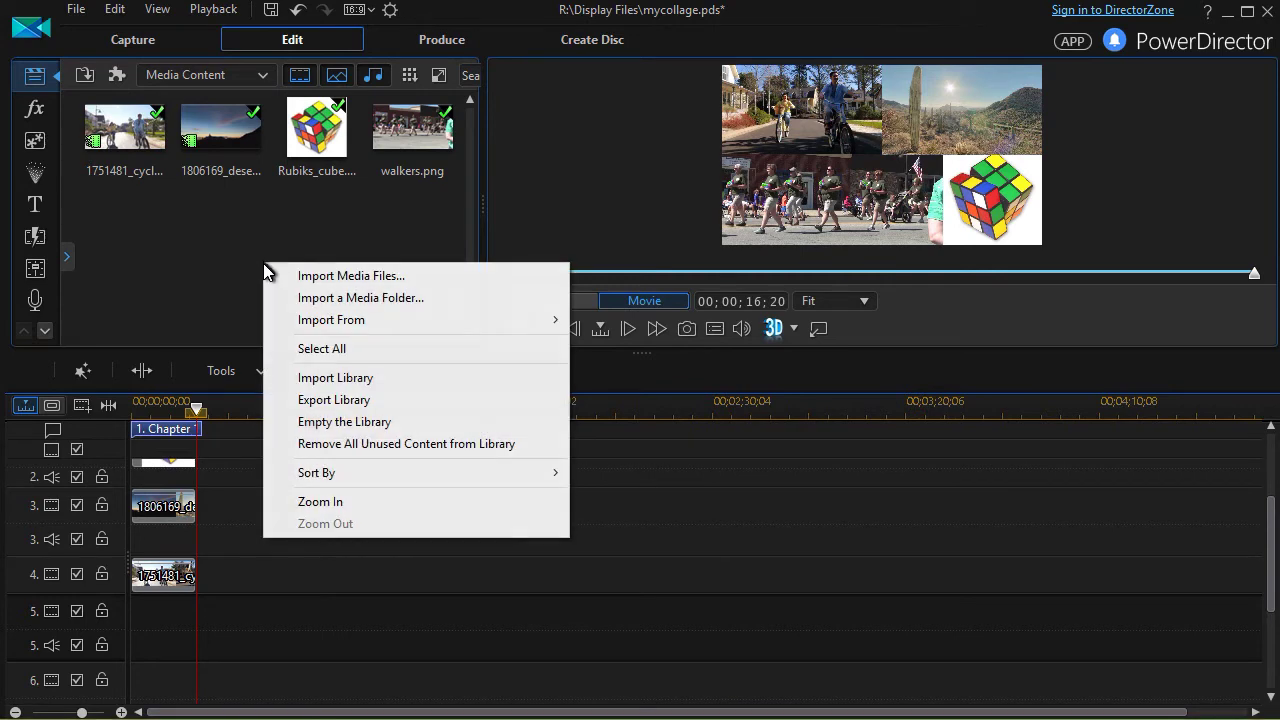
{"action": "left_click", "coordinate": [358, 275]}
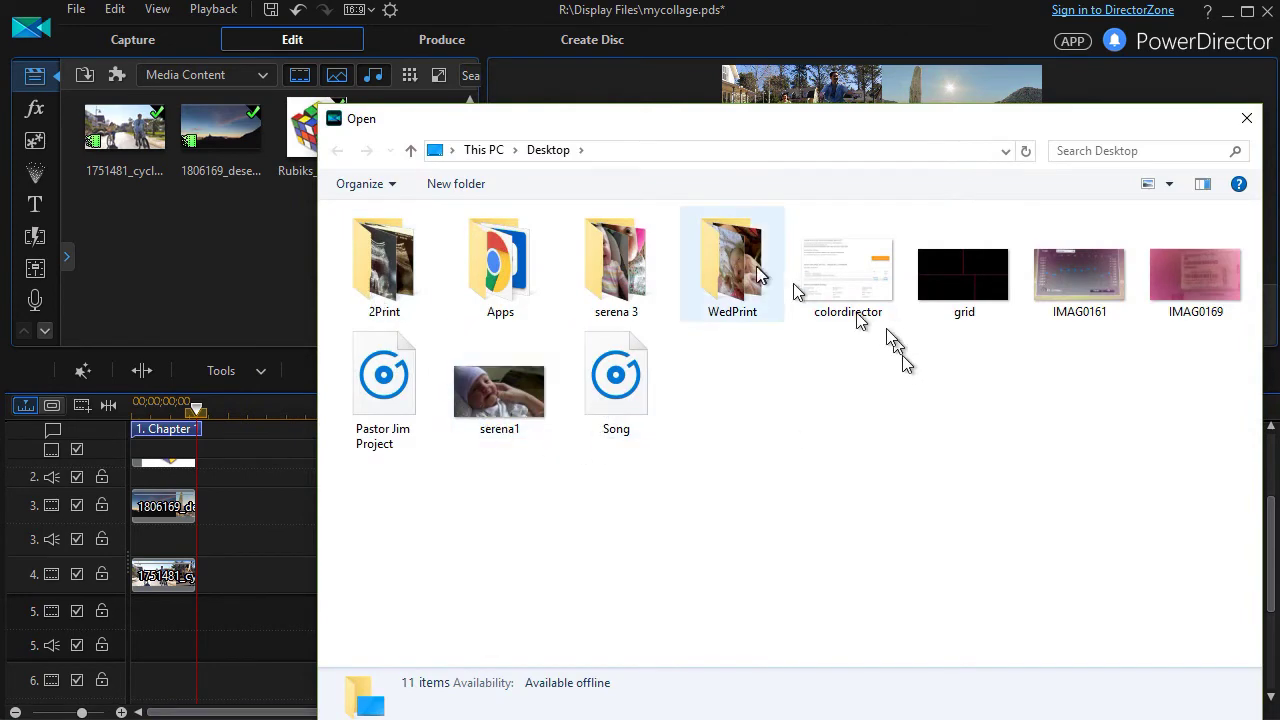
{"action": "double_click", "coordinate": [975, 296]}
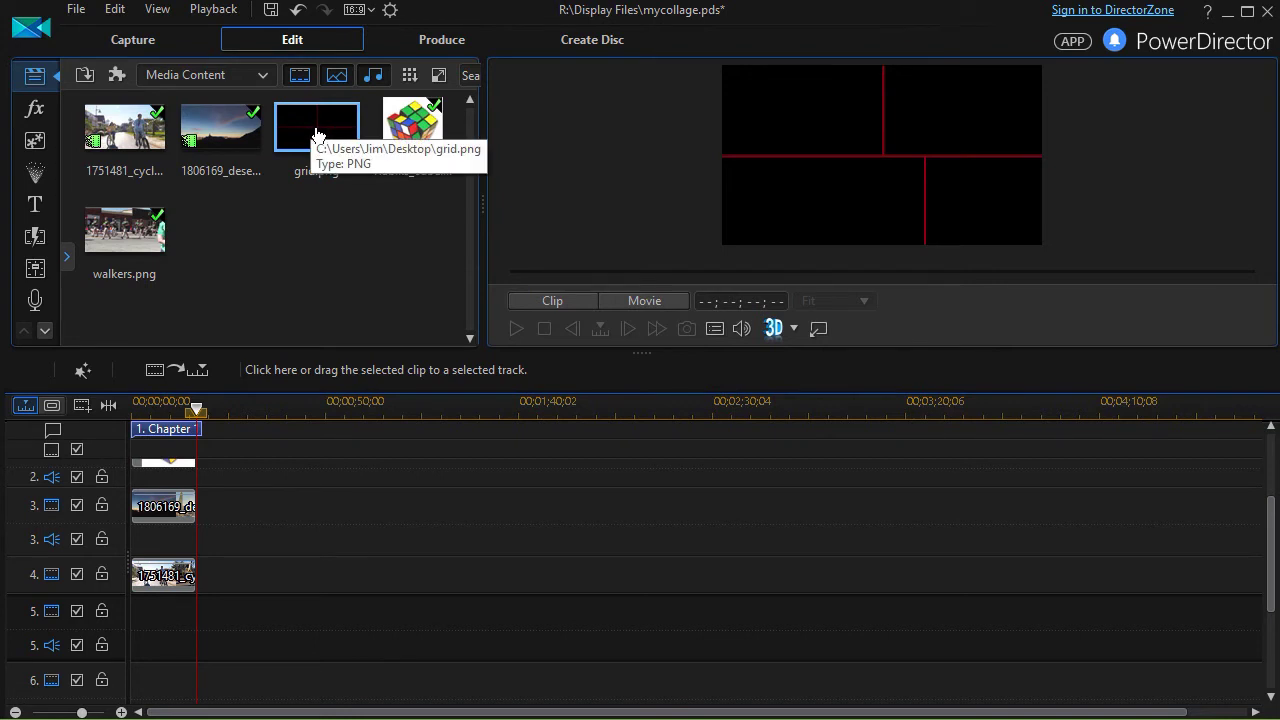
Place grid.png on track 5 and lengthen it to 16;21
{"action": "left_click_drag", "start_coordinate": [311, 131], "coordinate": [125, 668]}
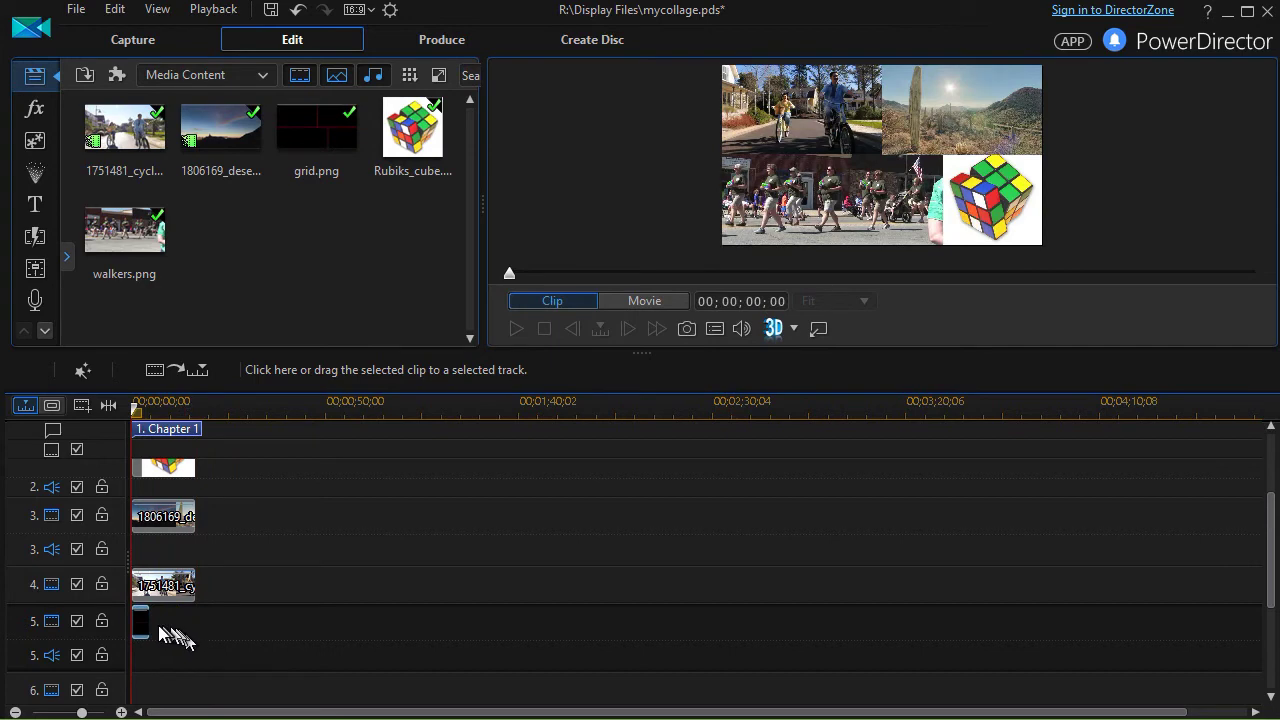
{"action": "left_click", "coordinate": [145, 625]}
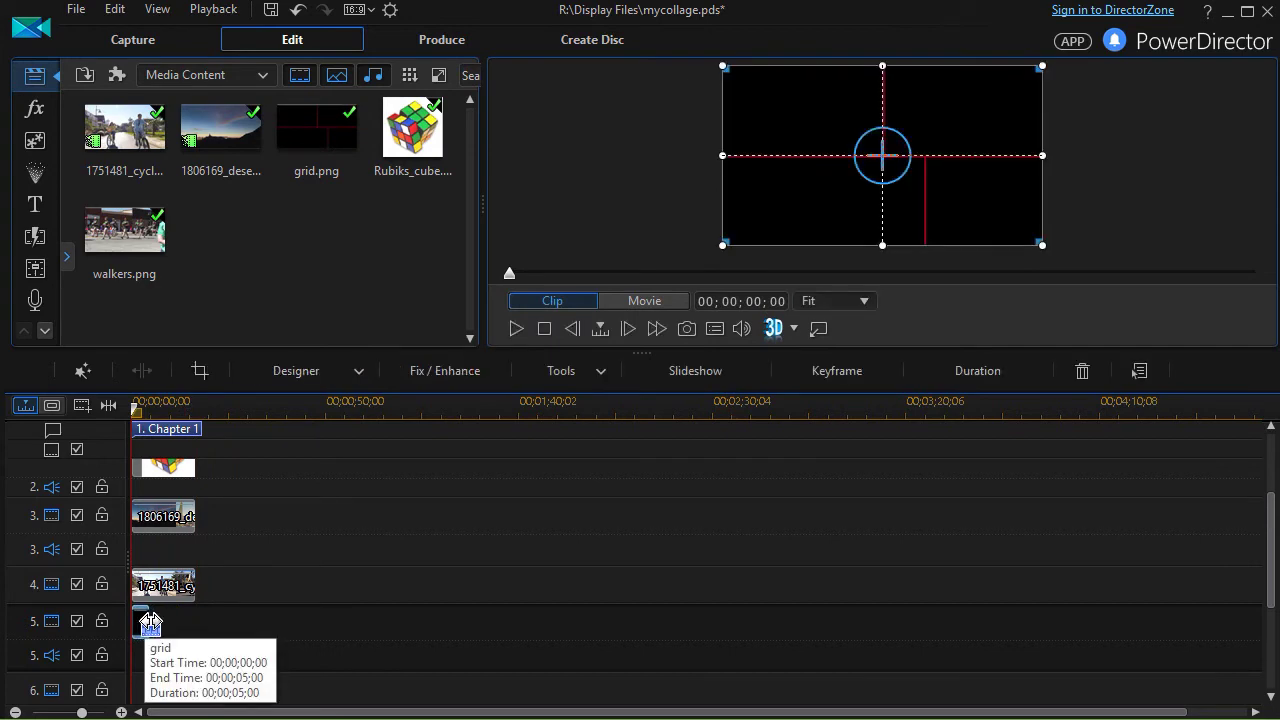
{"action": "left_click_drag", "start_coordinate": [150, 624], "coordinate": [196, 632]}
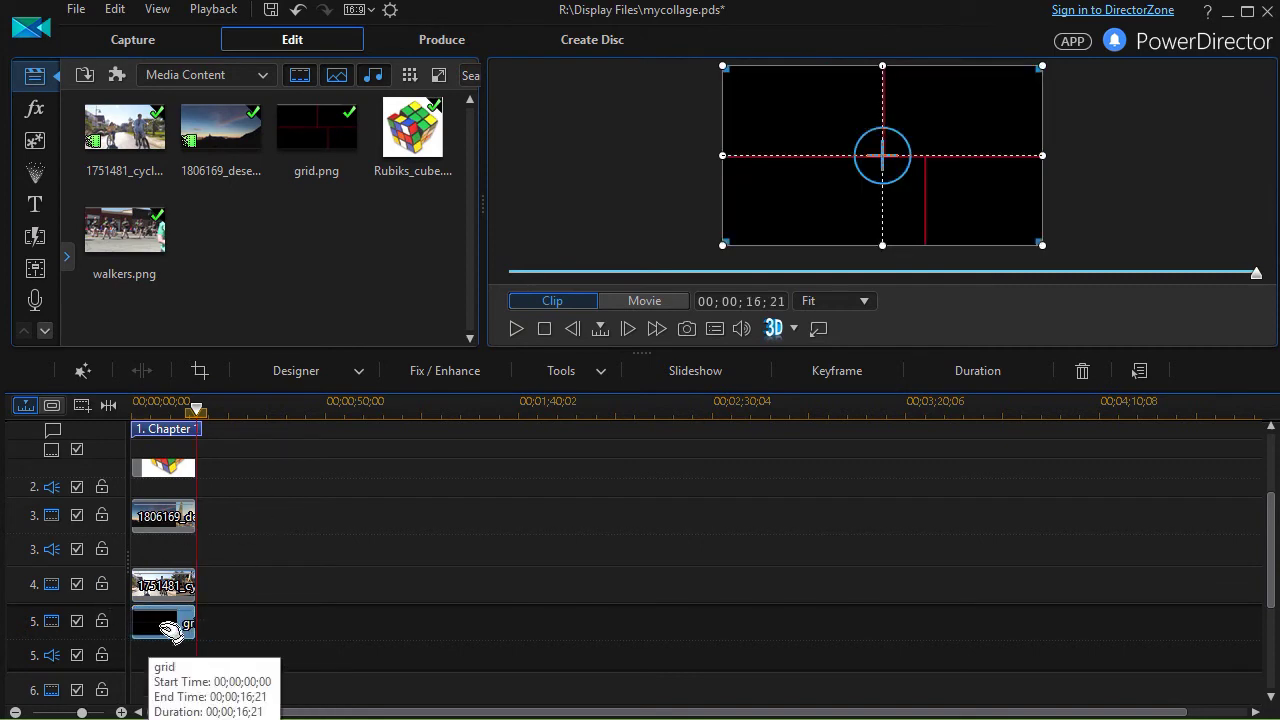
Turn on Chroma Key with a black key colour for the grid clip in PiP Designer
{"action": "double_click", "coordinate": [164, 625]}
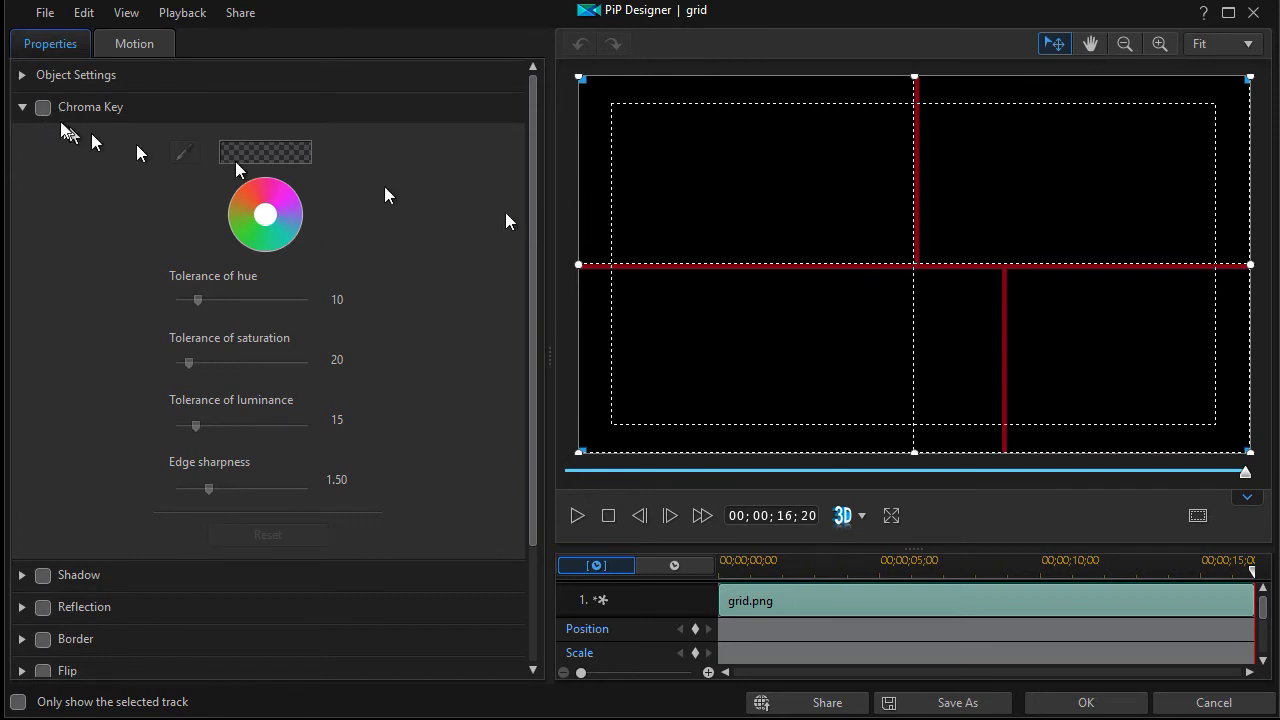
{"action": "left_click", "coordinate": [22, 107]}
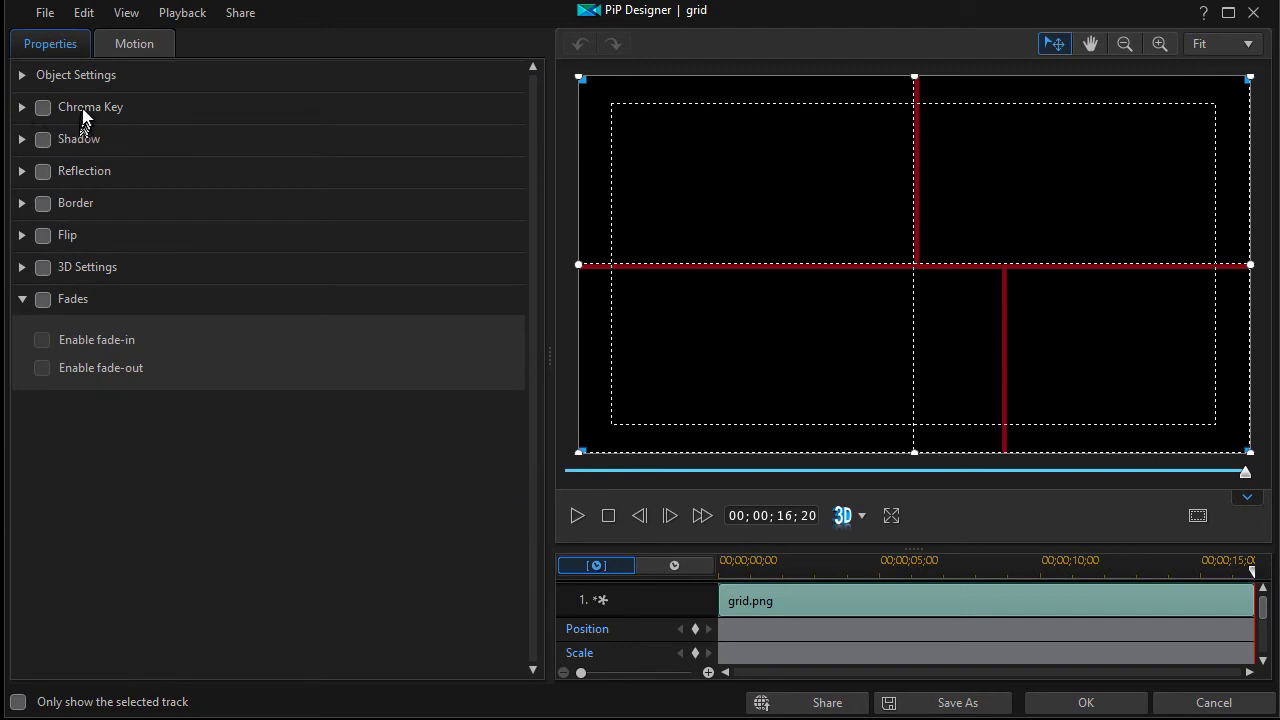
{"action": "left_click", "coordinate": [42, 107]}
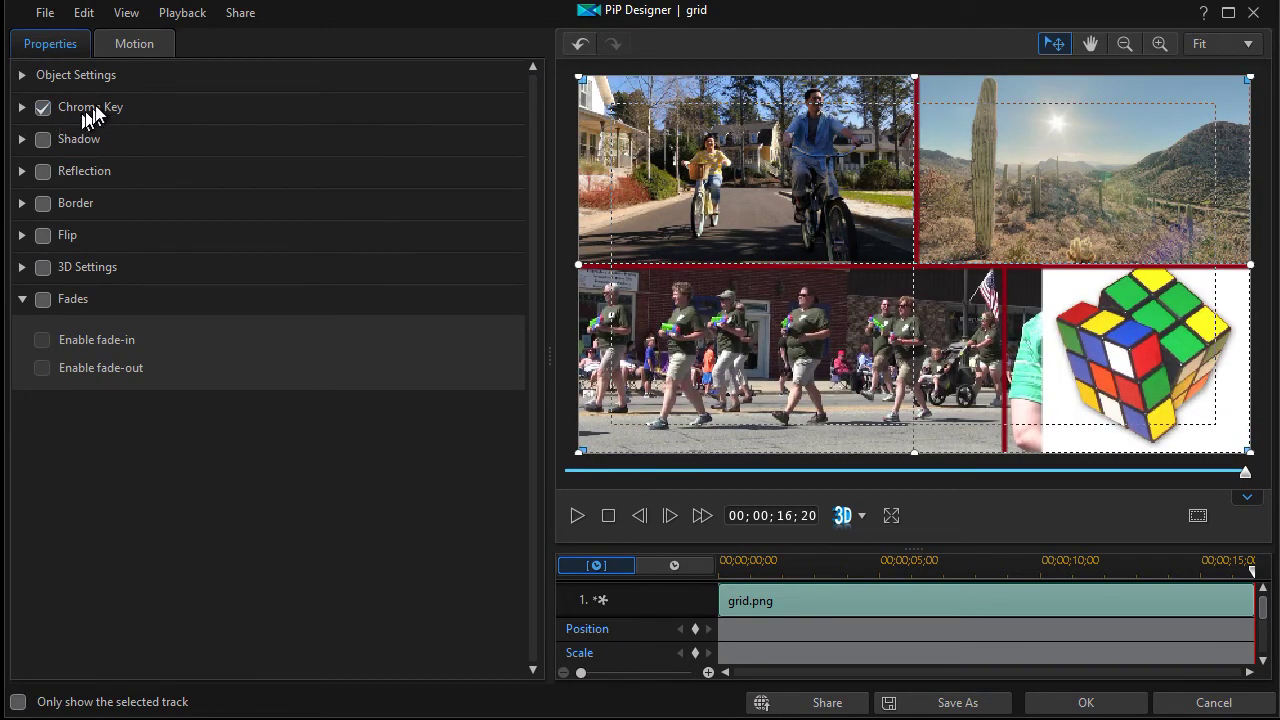
{"action": "left_click", "coordinate": [22, 107]}
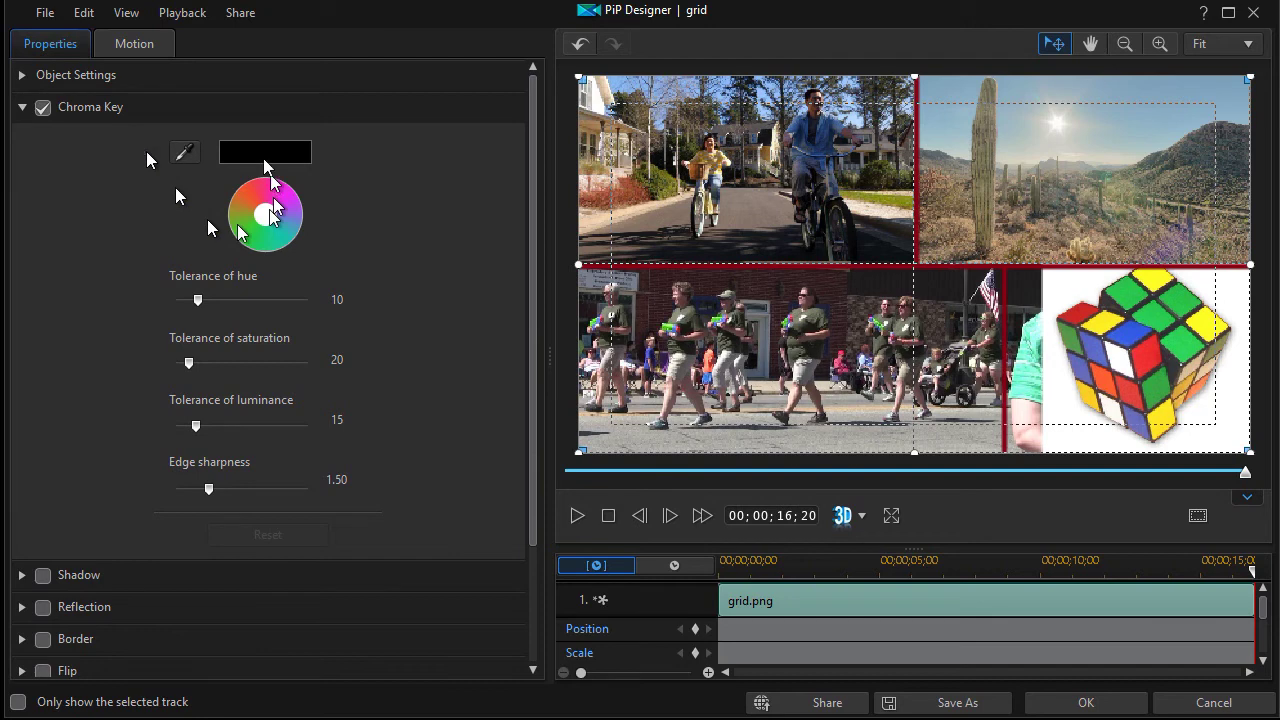
{"action": "left_click", "coordinate": [20, 108]}
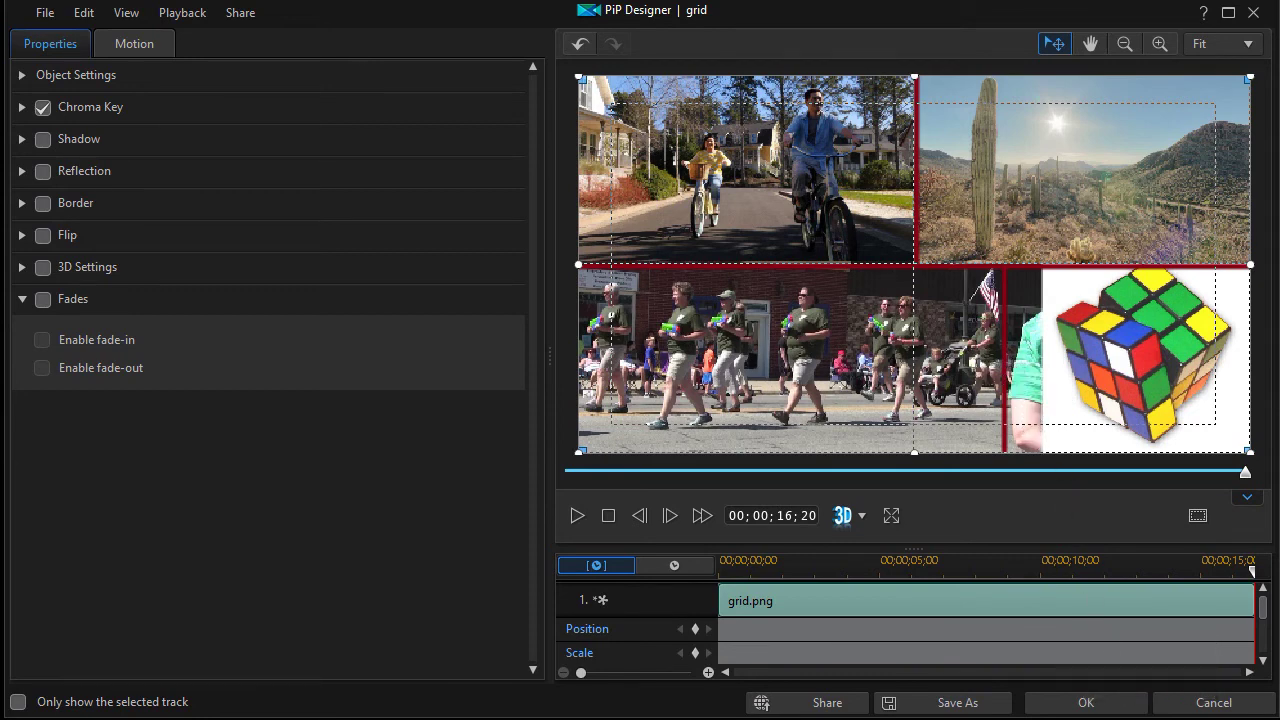
{"action": "left_click", "coordinate": [1100, 704]}
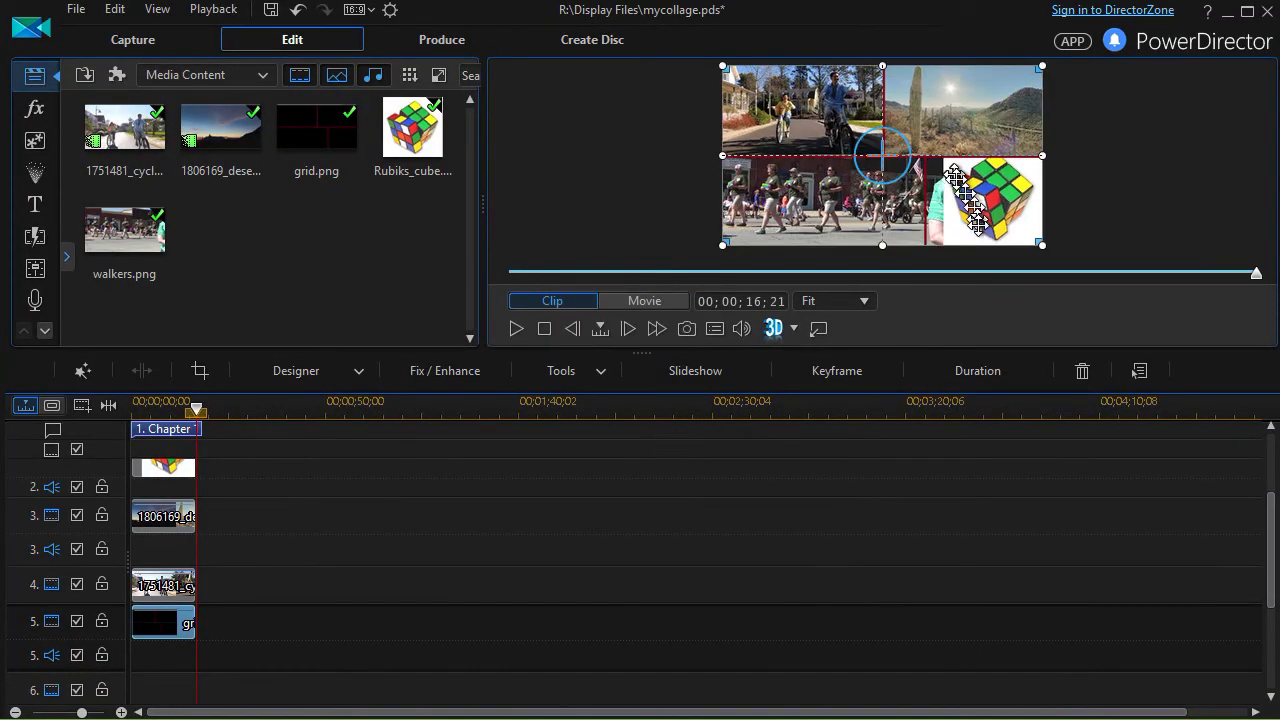
Shrink the Rubiks_cube picture from its top edge and move it into the lower-right panel
{"action": "left_click", "coordinate": [167, 473]}
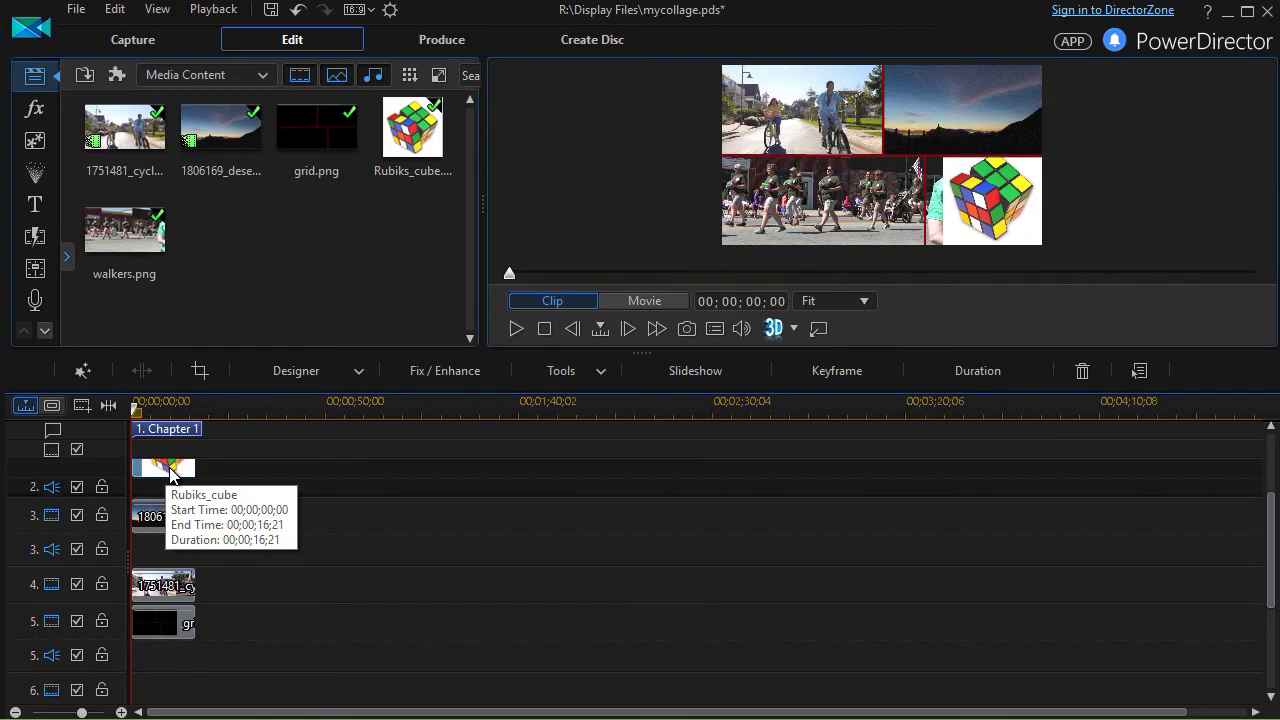
{"action": "double_click", "coordinate": [169, 474]}
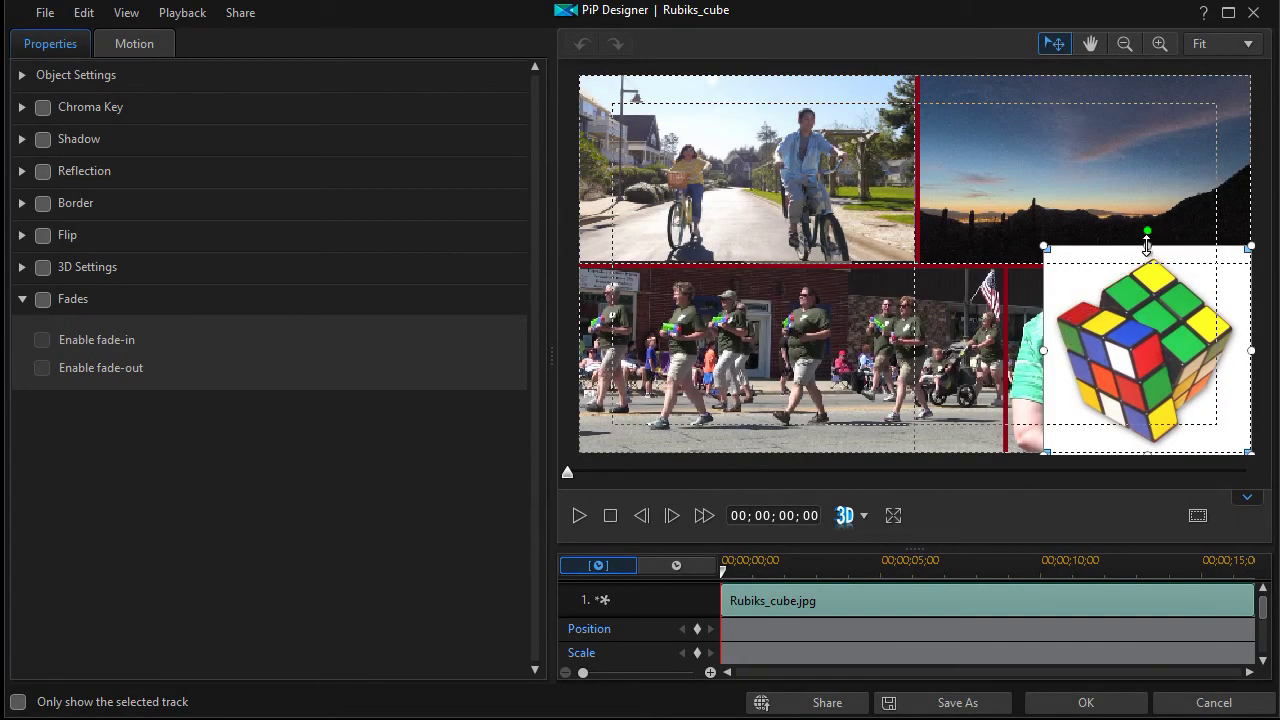
{"action": "left_click_drag", "start_coordinate": [1147, 246], "coordinate": [1147, 208]}
{"action": "left_click_drag", "start_coordinate": [1133, 340], "coordinate": [1105, 401]}
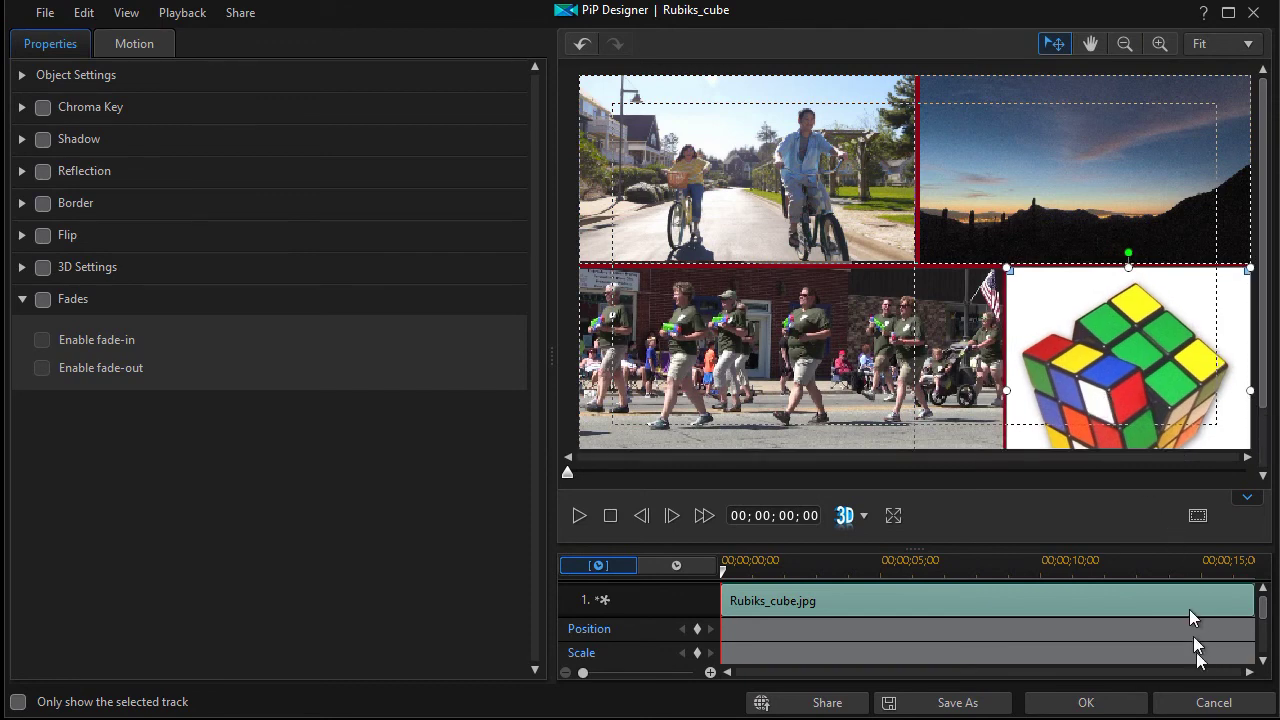
{"action": "left_click", "coordinate": [1123, 706]}
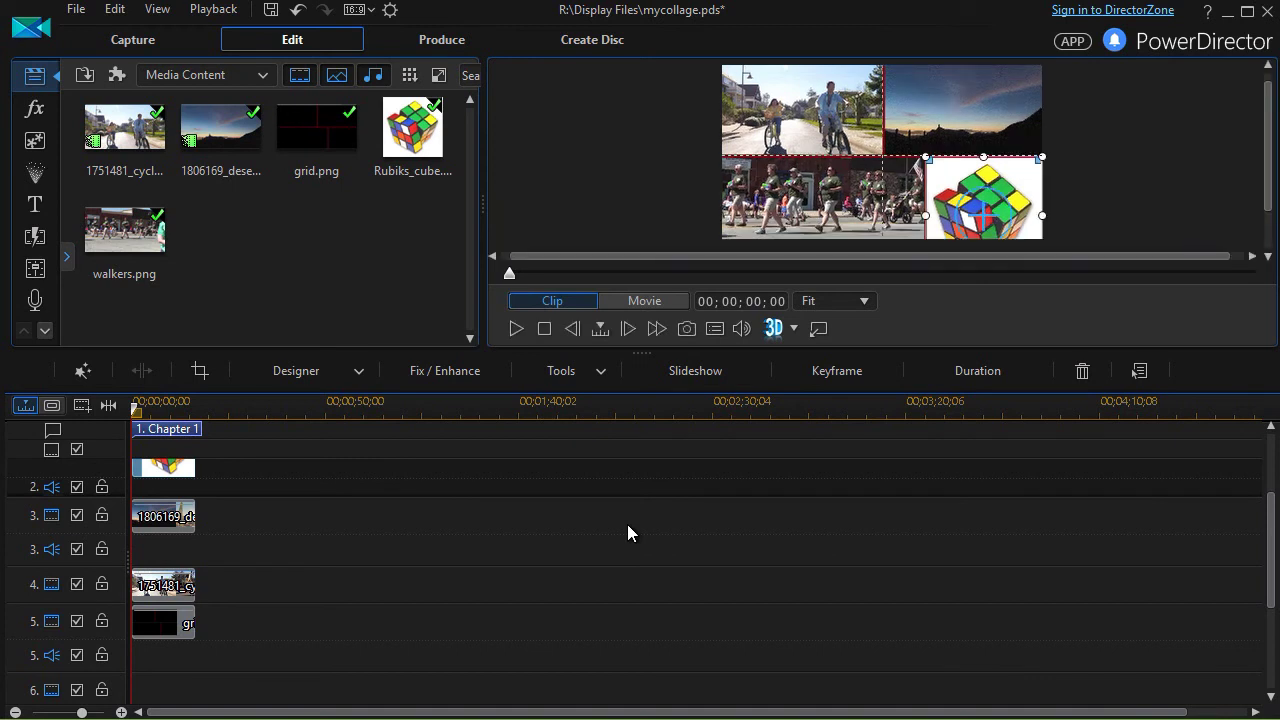
{"action": "left_click", "coordinate": [634, 303]}
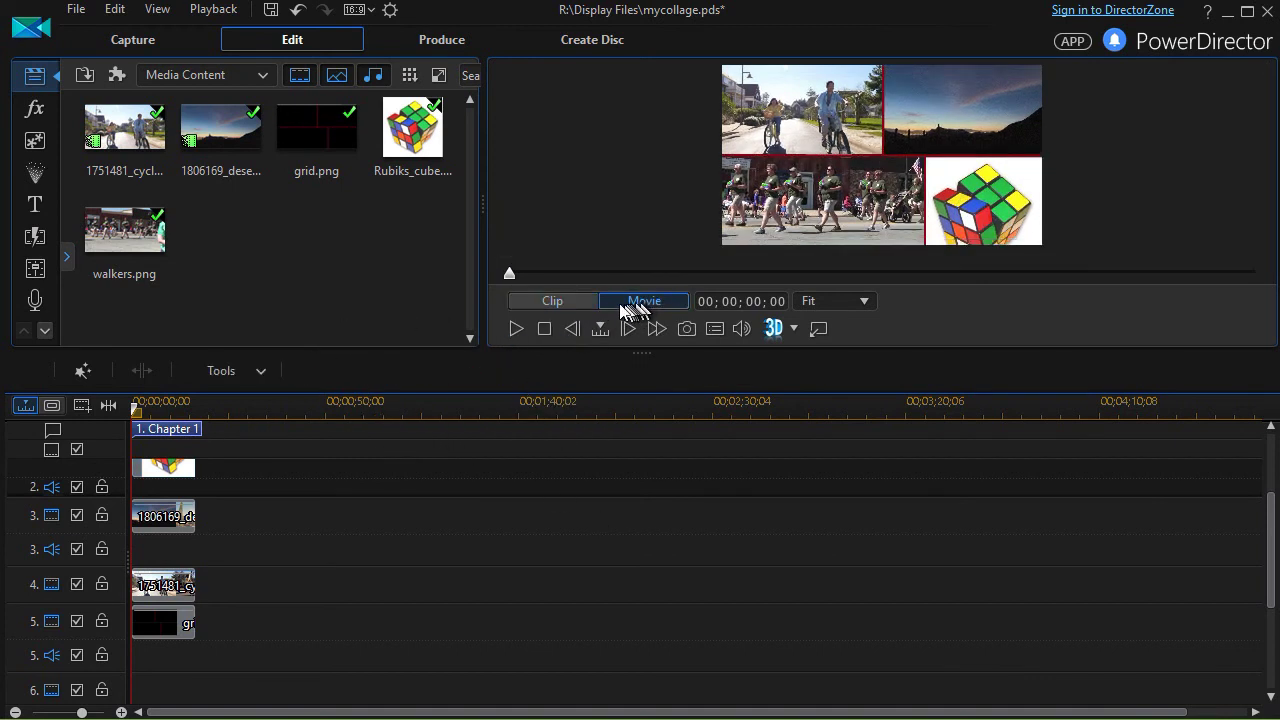
Play the finished four-panel collage in the Movie preview
{"action": "left_click", "coordinate": [514, 328]}
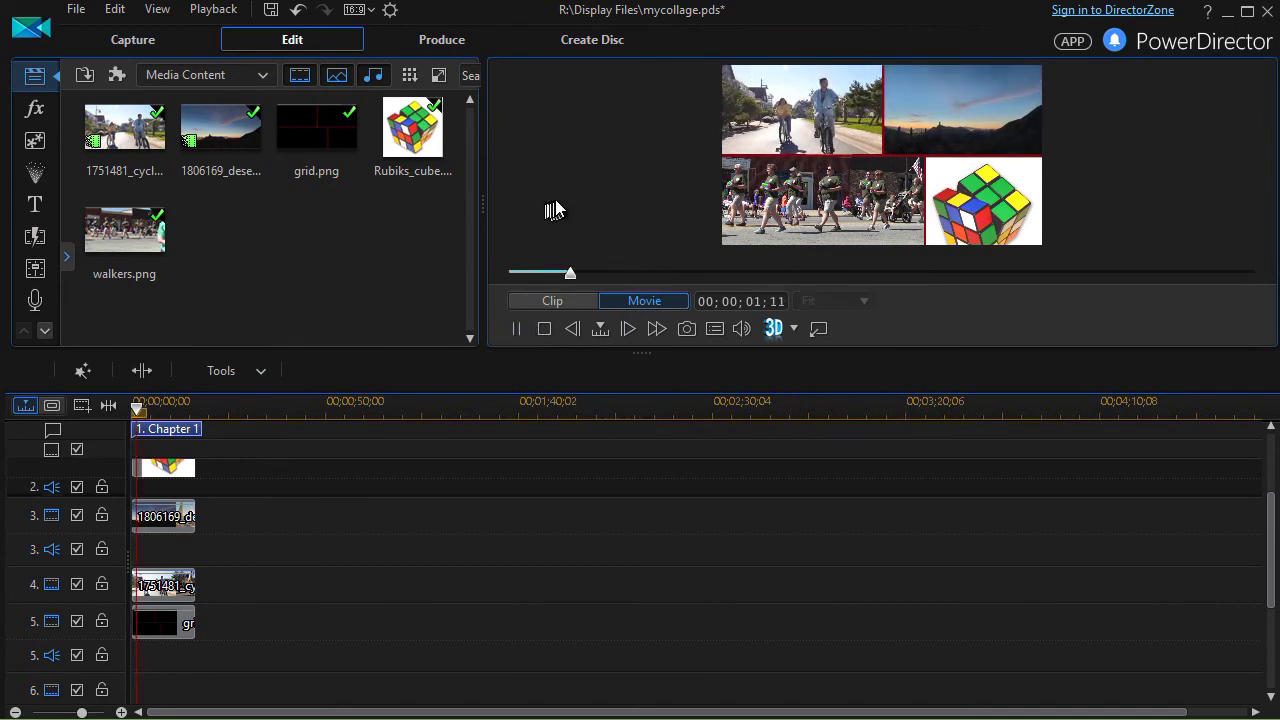